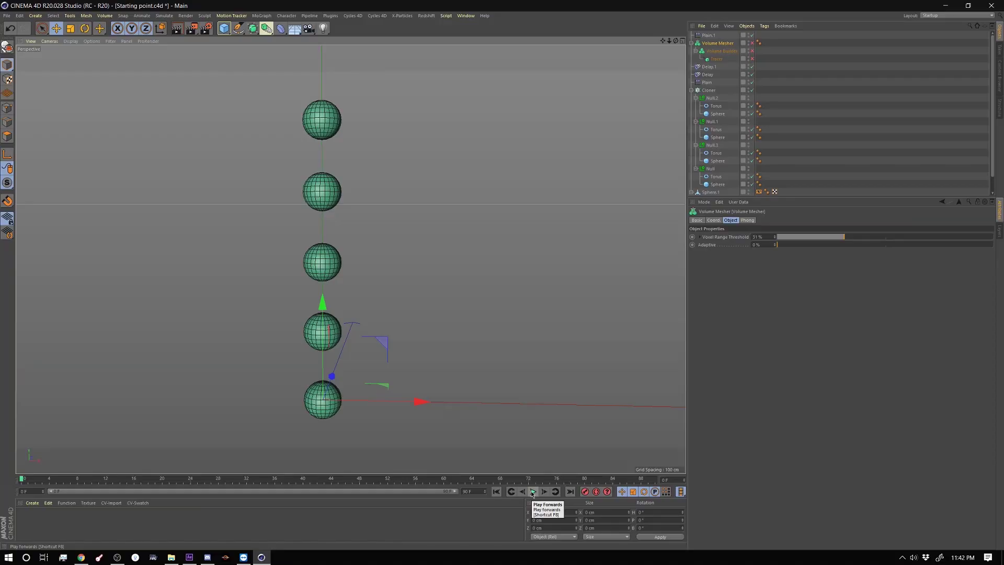
- Play and rewind the torus-growth animation, then disable the Cloner to reveal one torus and sphere
click(534, 492)
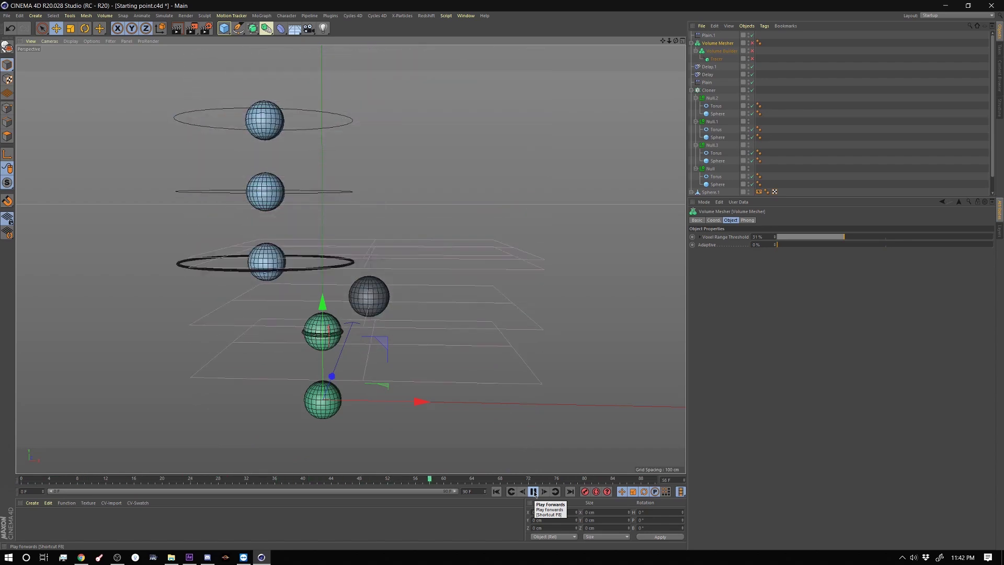
click(534, 492)
click(496, 492)
drag(733, 198, 733, 275)
click(752, 91)
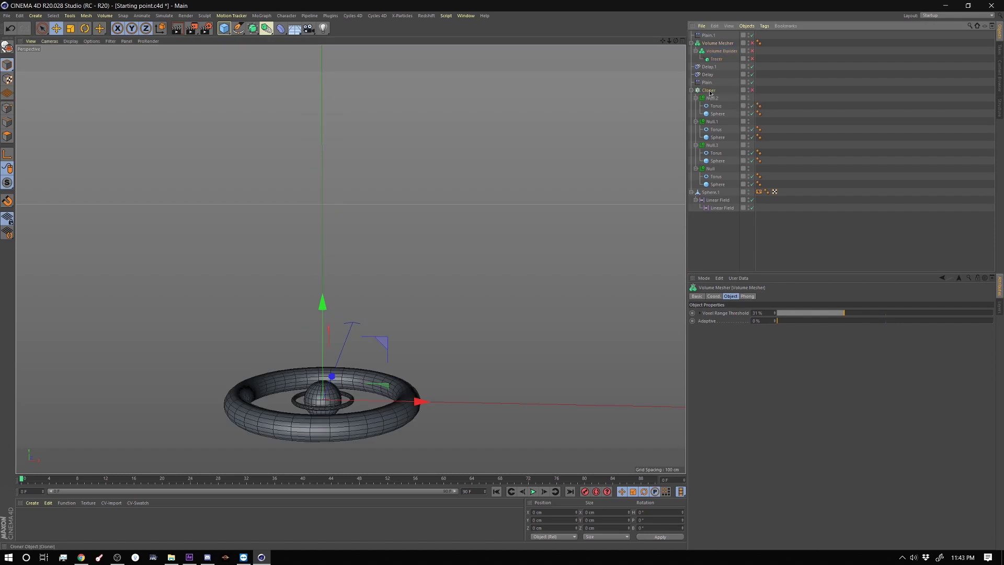
- Inspect the Torus and Sphere objects under the Null groups, toggling their visibility off and back on
click(710, 91)
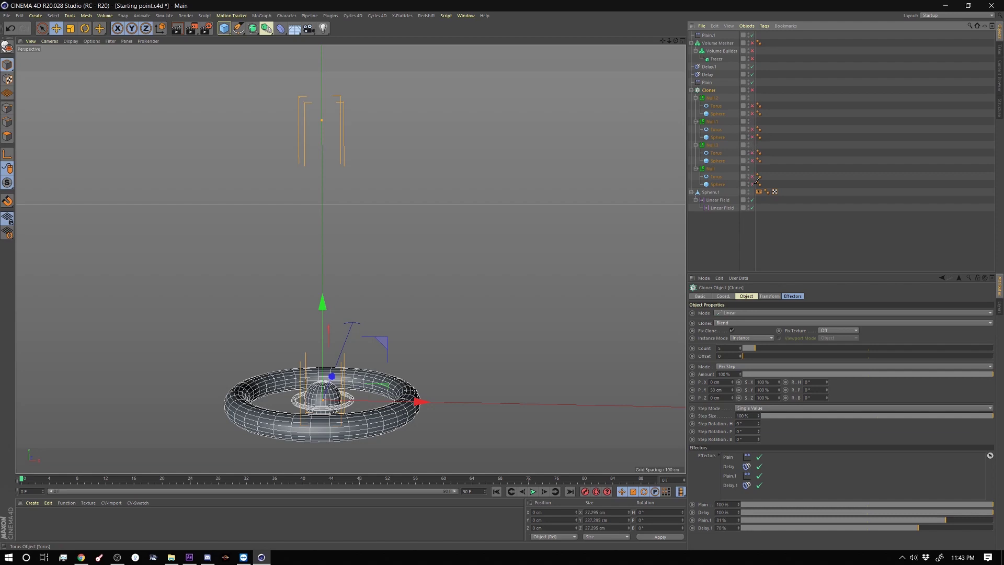
click(715, 177)
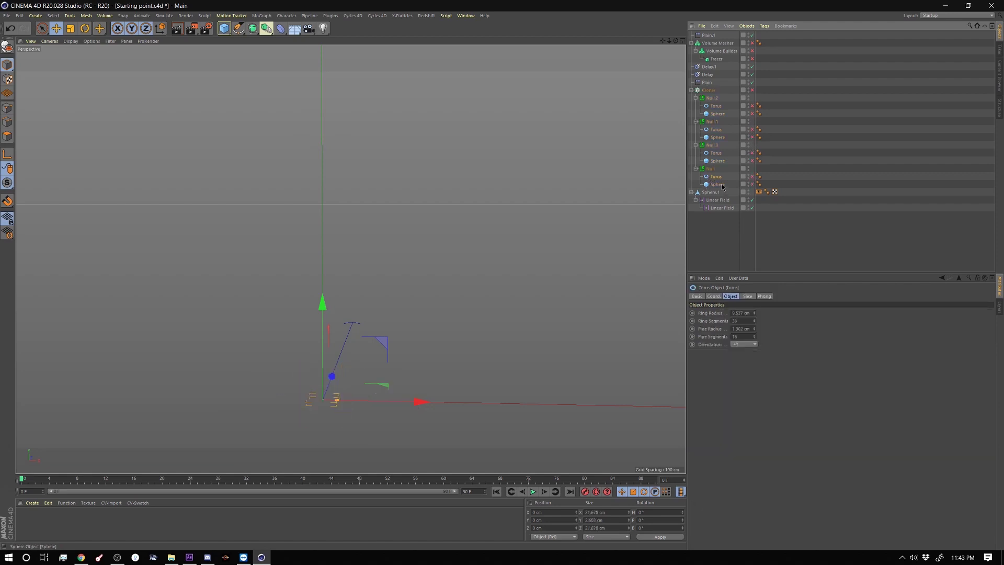
click(721, 185)
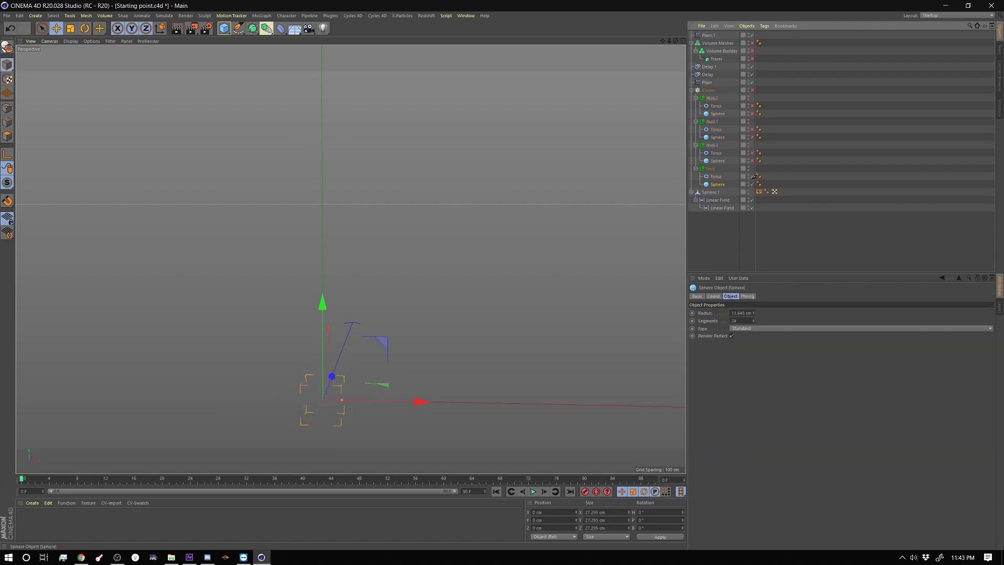
click(749, 183)
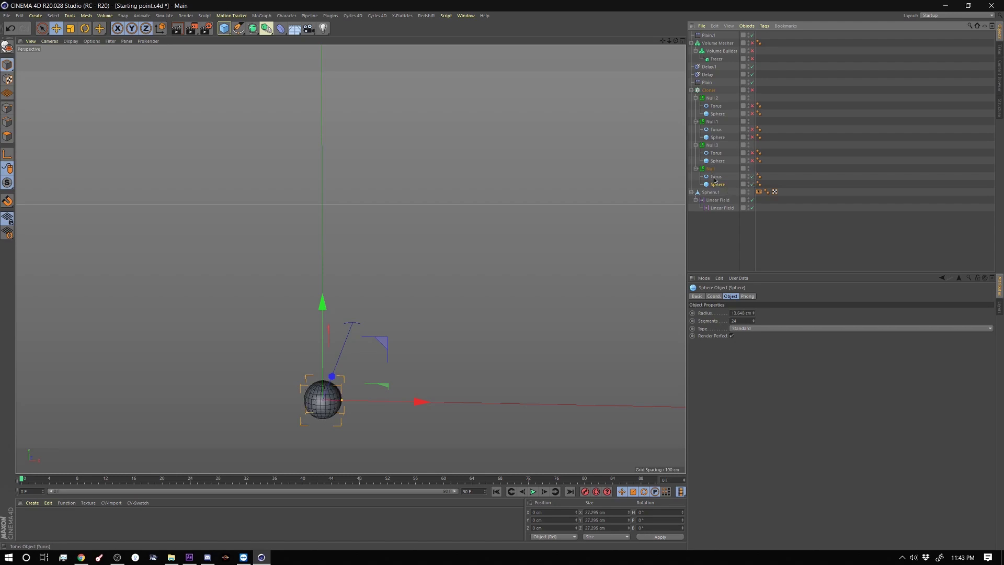
drag(752, 185, 752, 177)
click(753, 153)
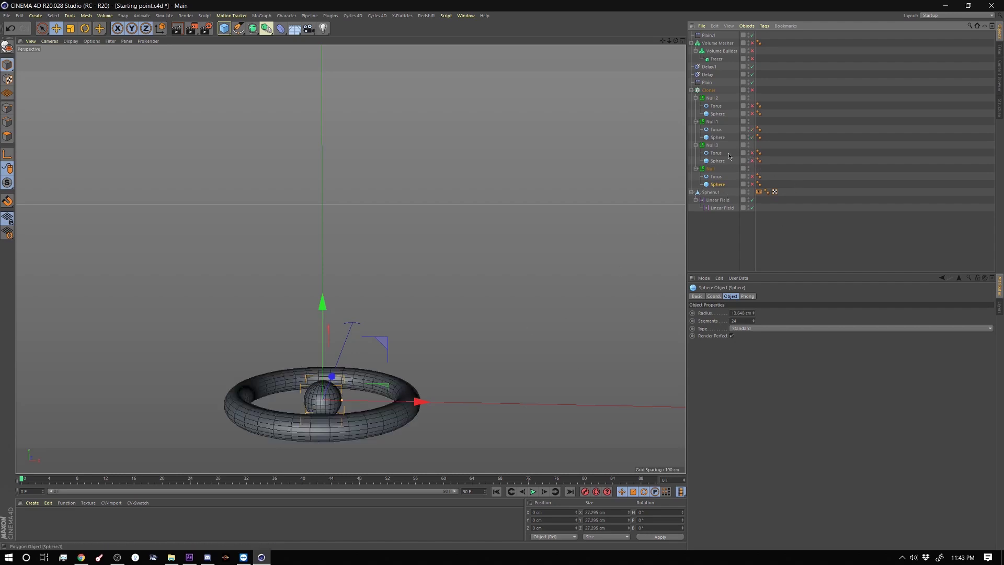
click(754, 106)
click(754, 105)
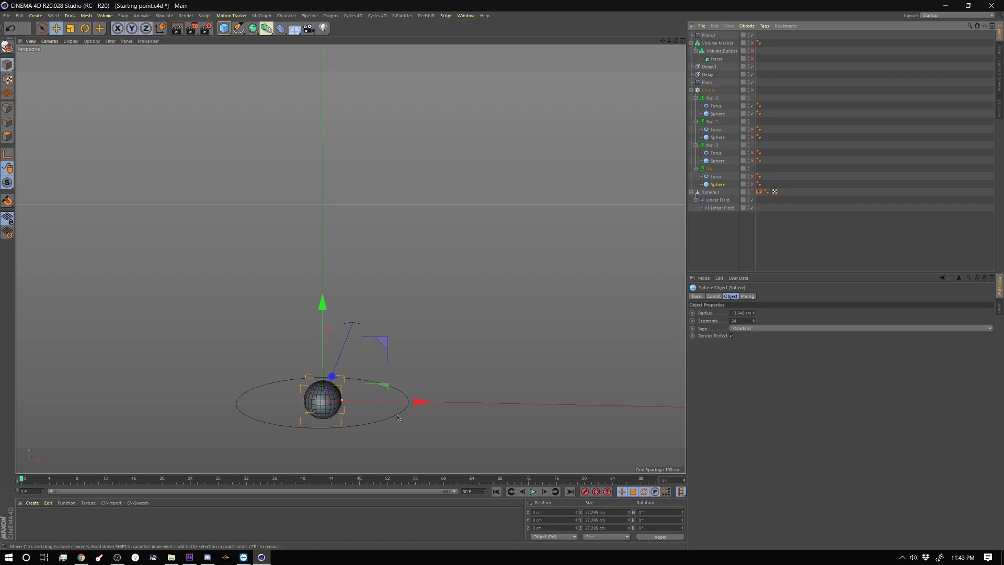
- Collapse the Null, Null.1, Null.2 and Null.3 groups and re-enable the Cloner
click(696, 98)
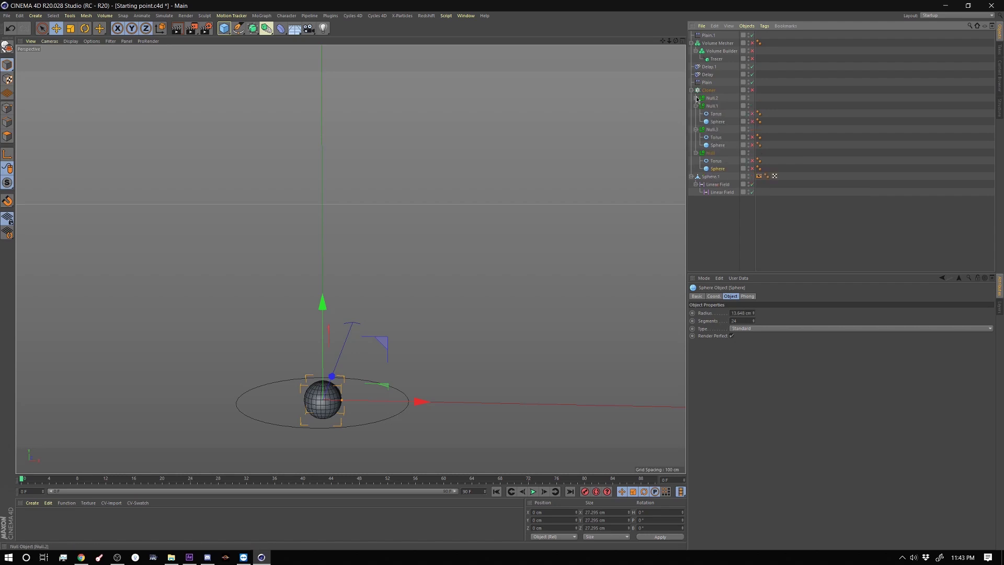
click(696, 98)
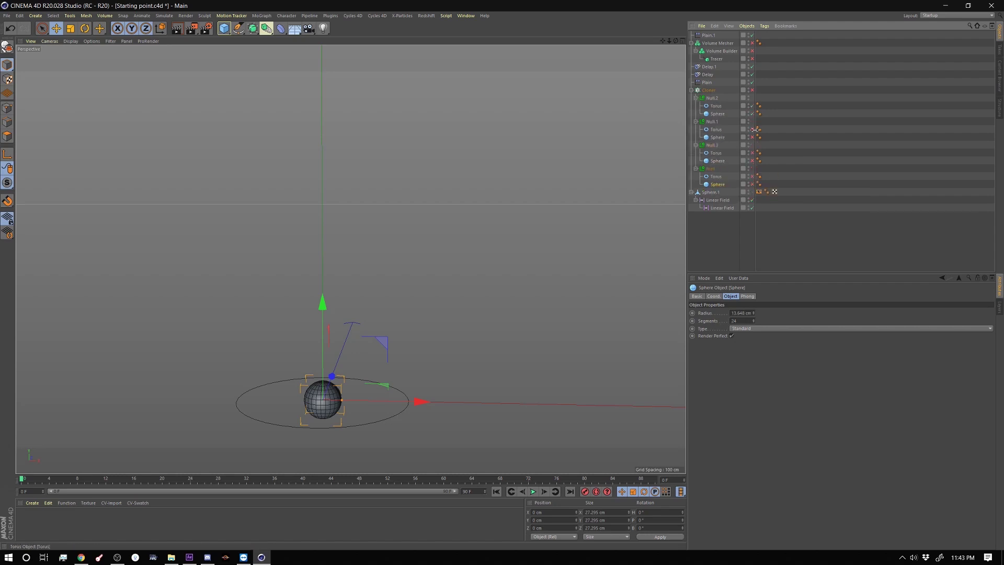
click(696, 98)
click(696, 106)
click(697, 113)
click(696, 121)
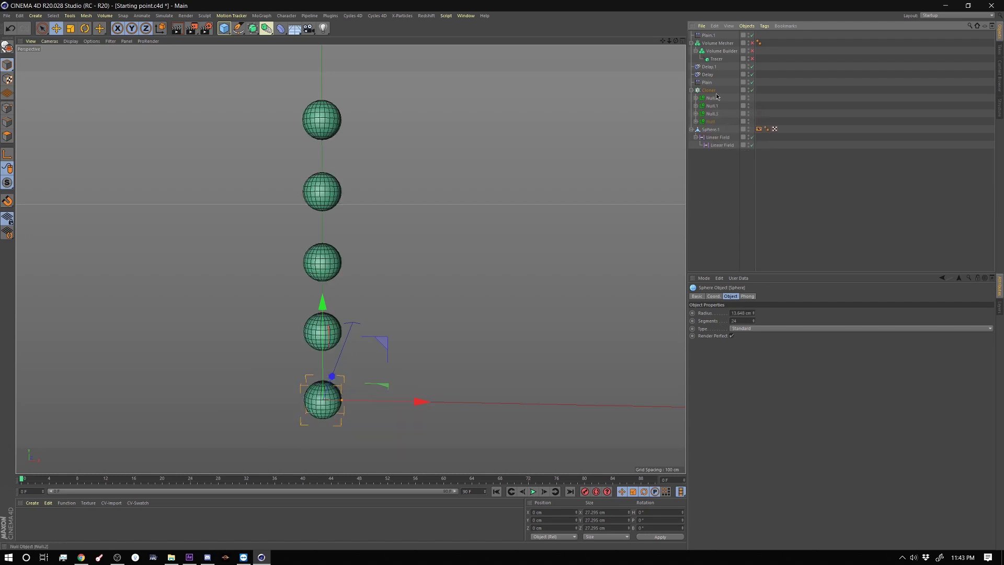
click(709, 90)
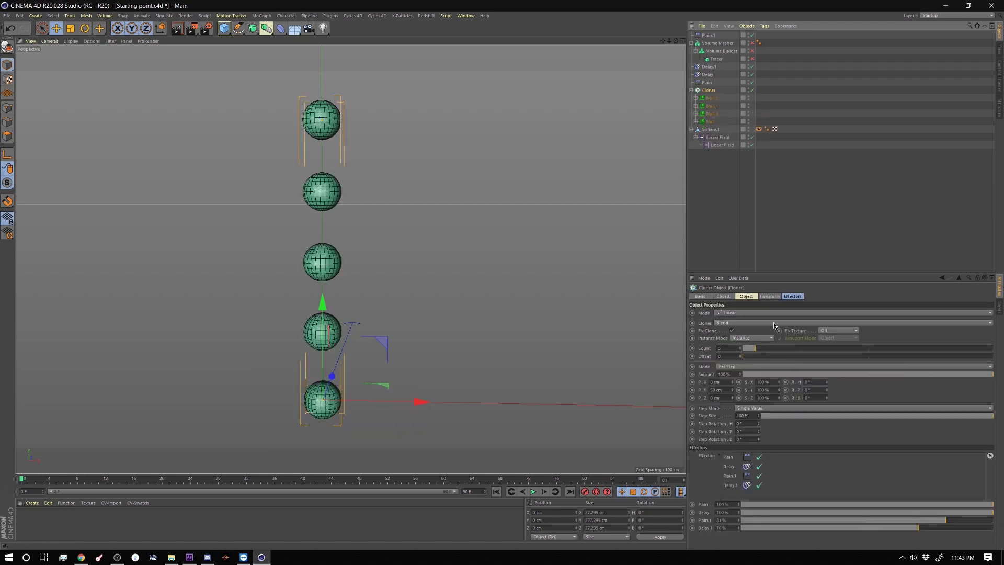
- Disable the Plain and Delay effectors, then review Plain's Modify Clone value and Linear Field falloff
click(760, 458)
click(759, 467)
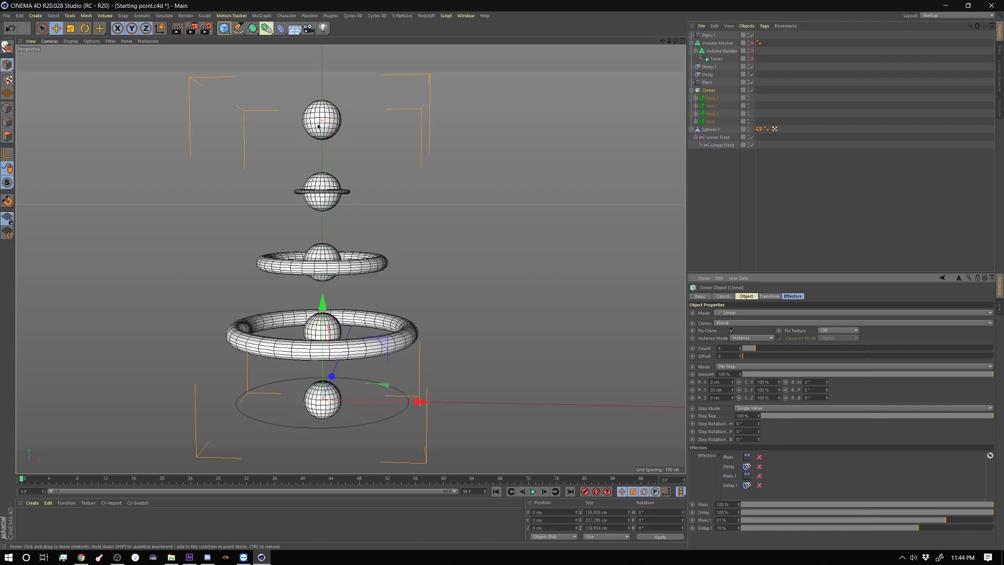
click(706, 82)
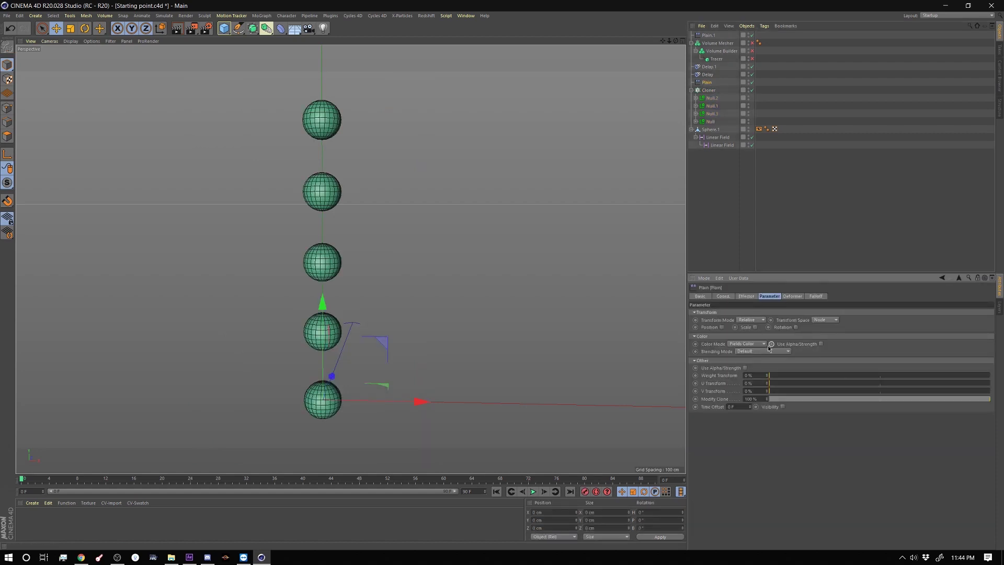
double_click(752, 399)
click(816, 296)
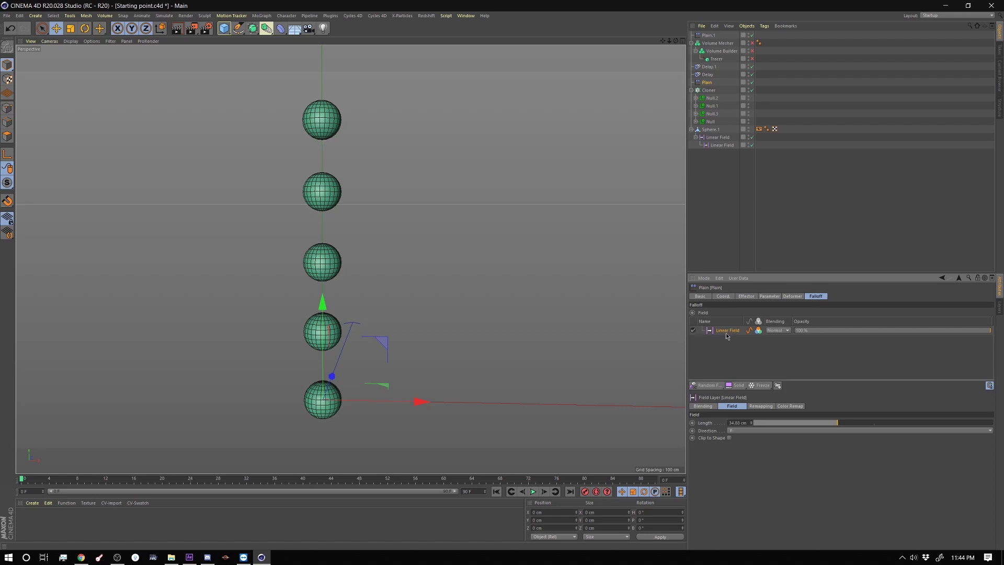
- Select Sphere.1 and preview the animation around frame 52, playing and stopping it
click(710, 130)
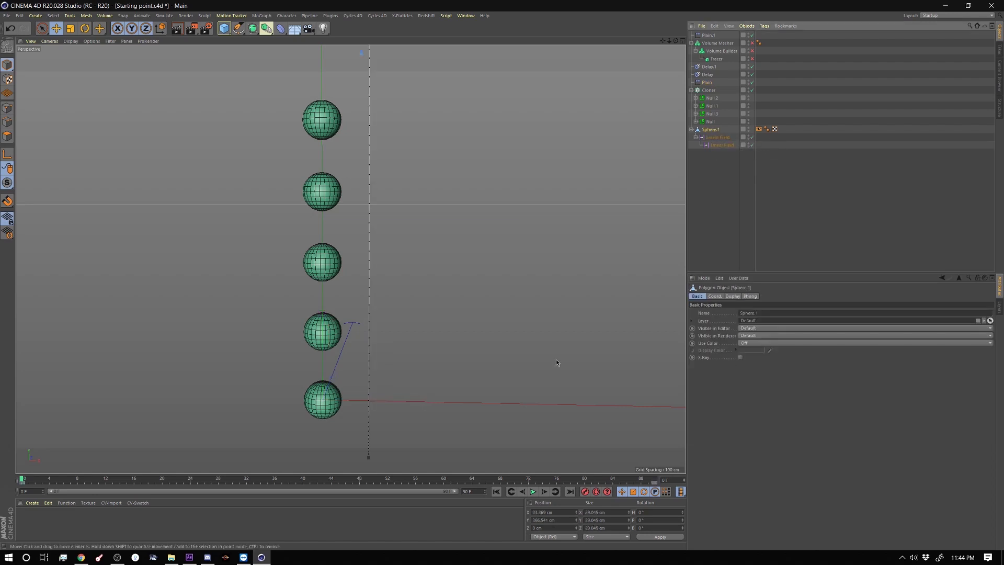
drag(23, 478, 310, 477)
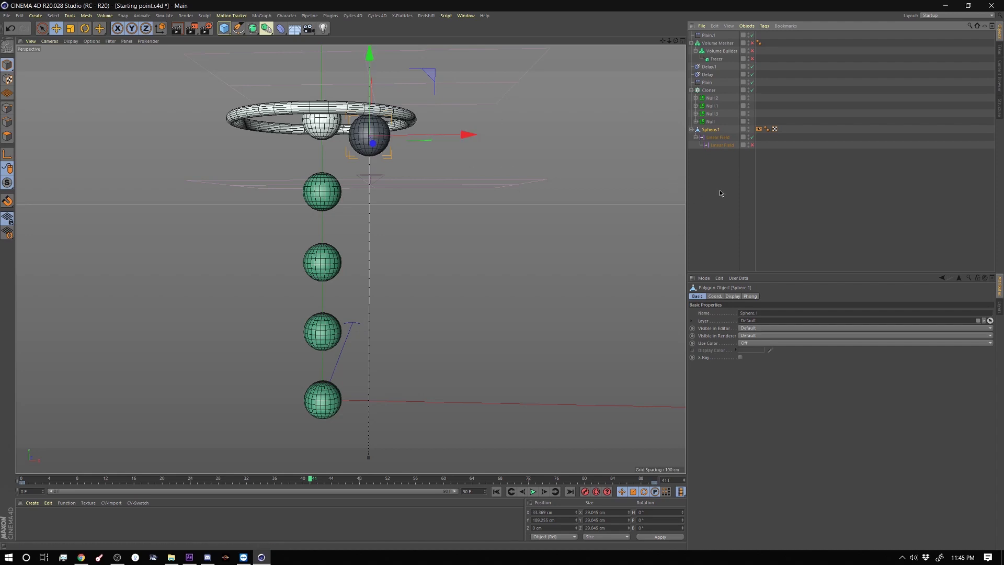
click(533, 492)
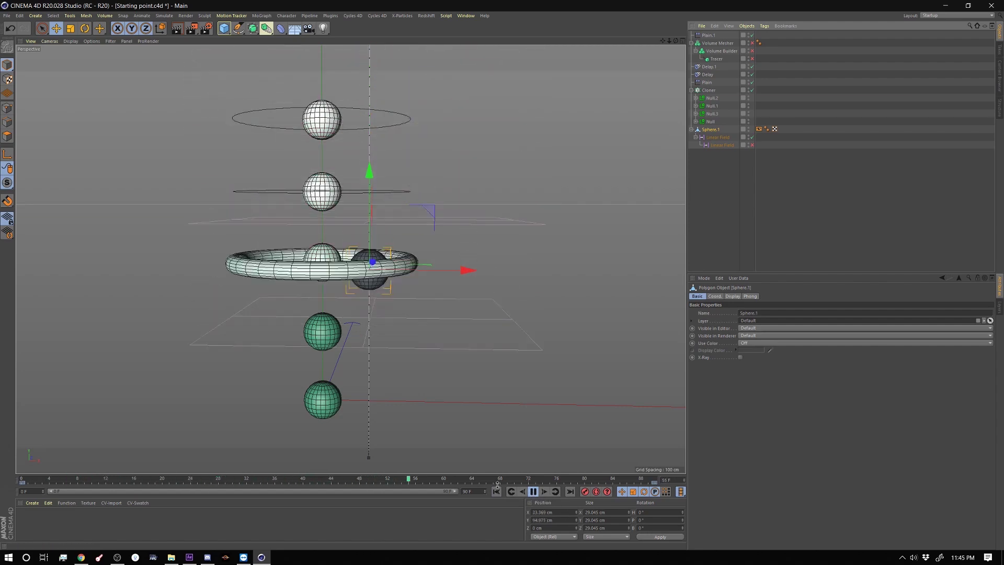
click(535, 492)
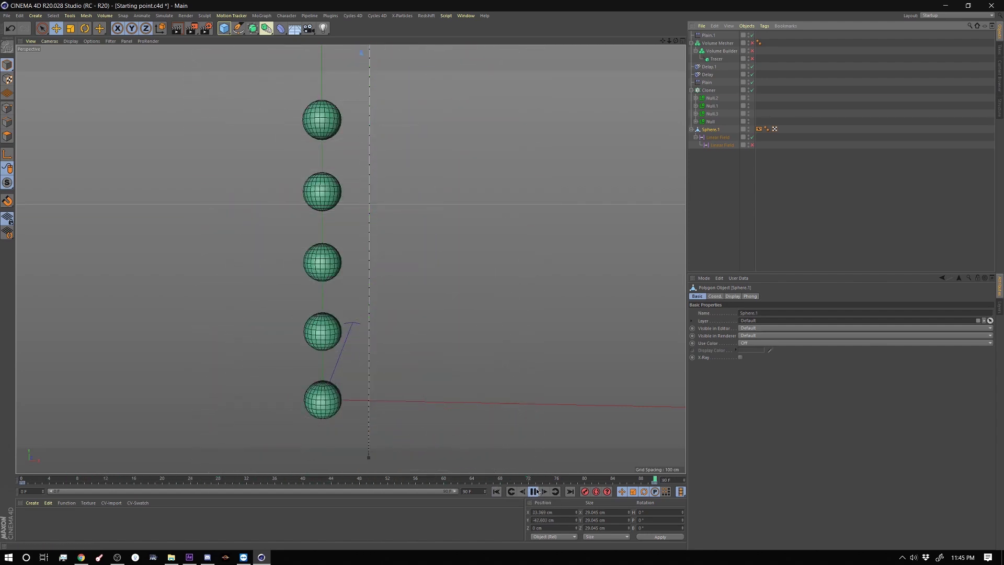
- Enable Plain.1's nested Linear Field and scrub the timeline from frame 2 to frame 41
click(710, 36)
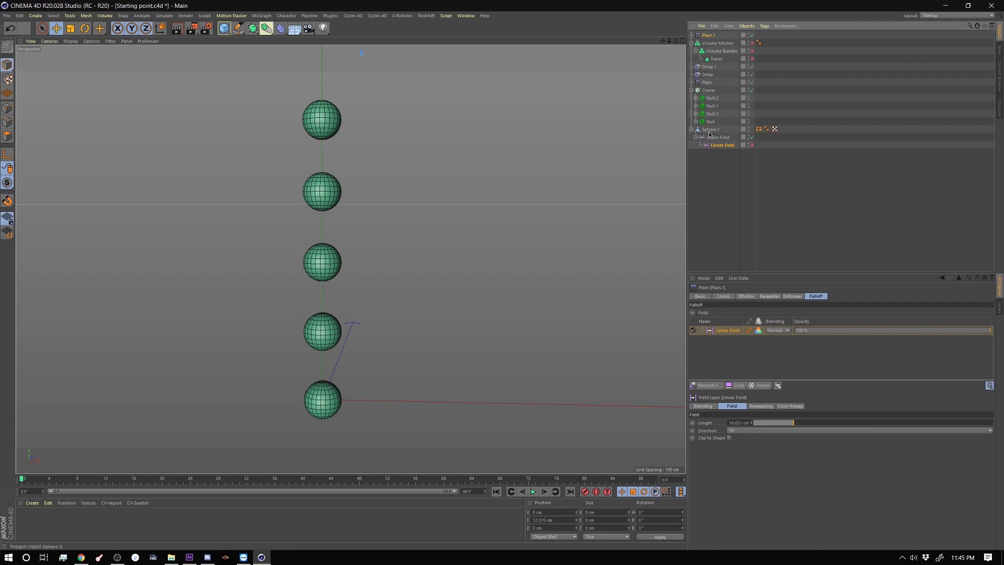
click(751, 146)
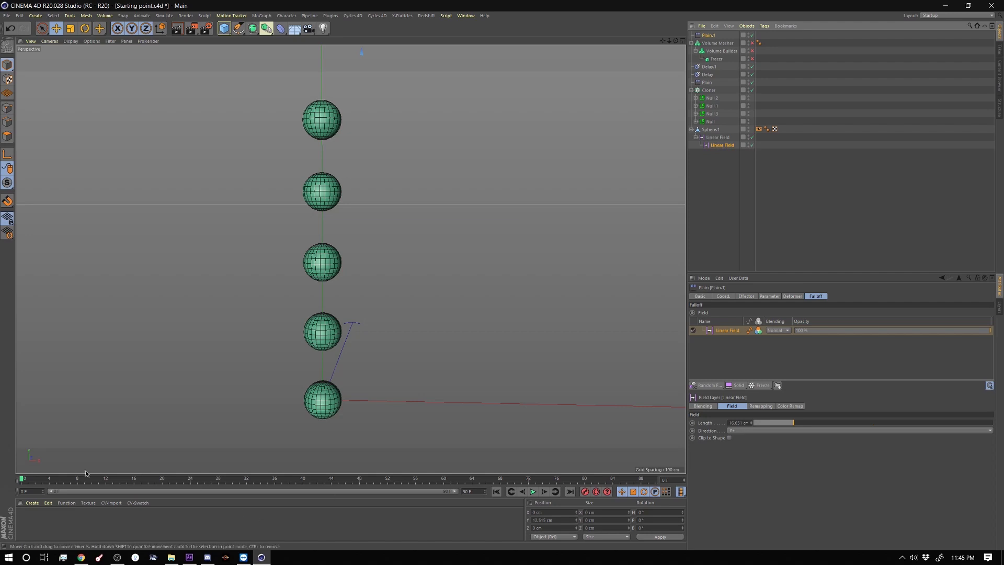
click(37, 480)
drag(37, 480, 324, 477)
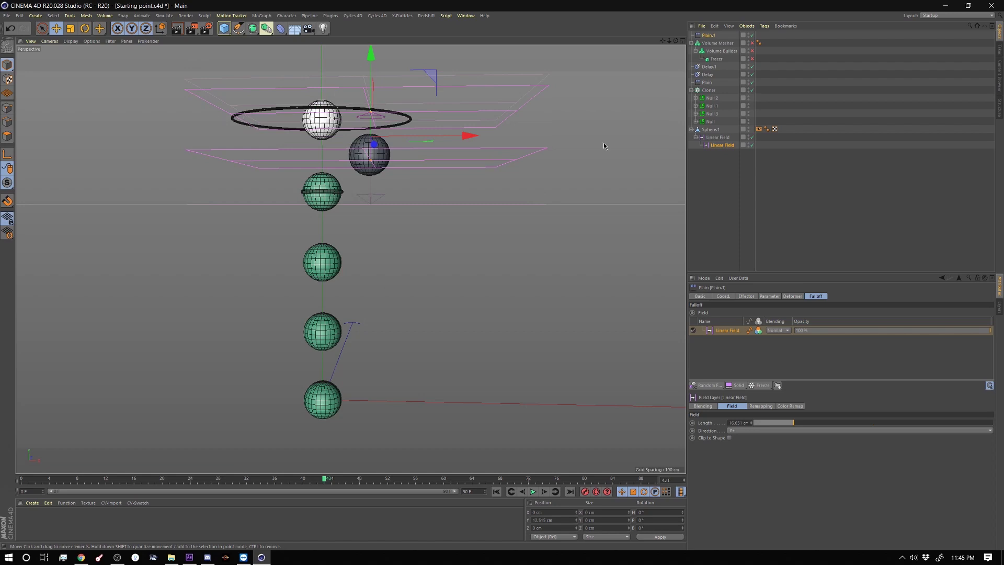
- Enable Plain.1 in the Cloner's Effectors list, preview the growth, and rewind to frame 0
click(709, 91)
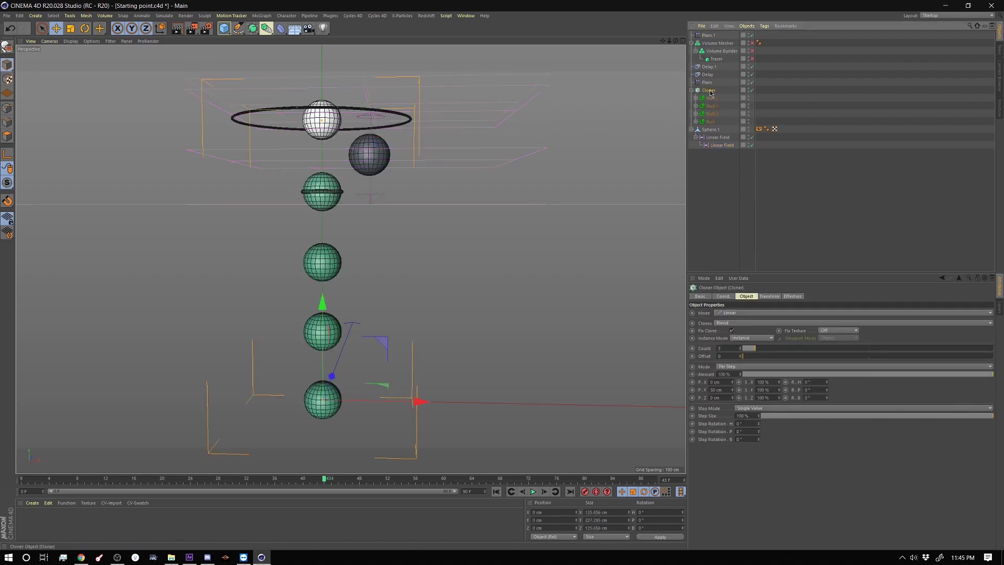
click(770, 296)
click(793, 296)
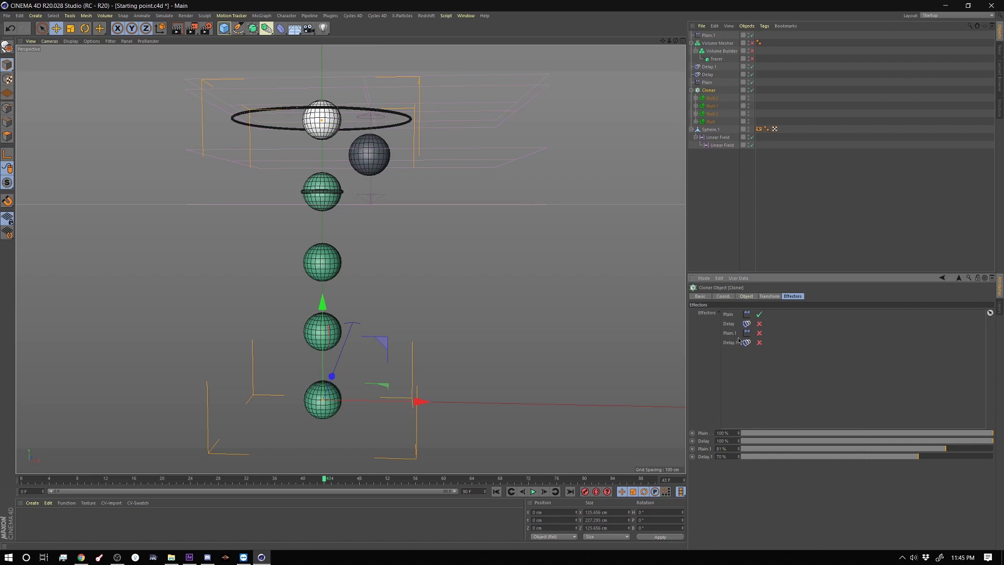
click(759, 333)
key(shift+f)
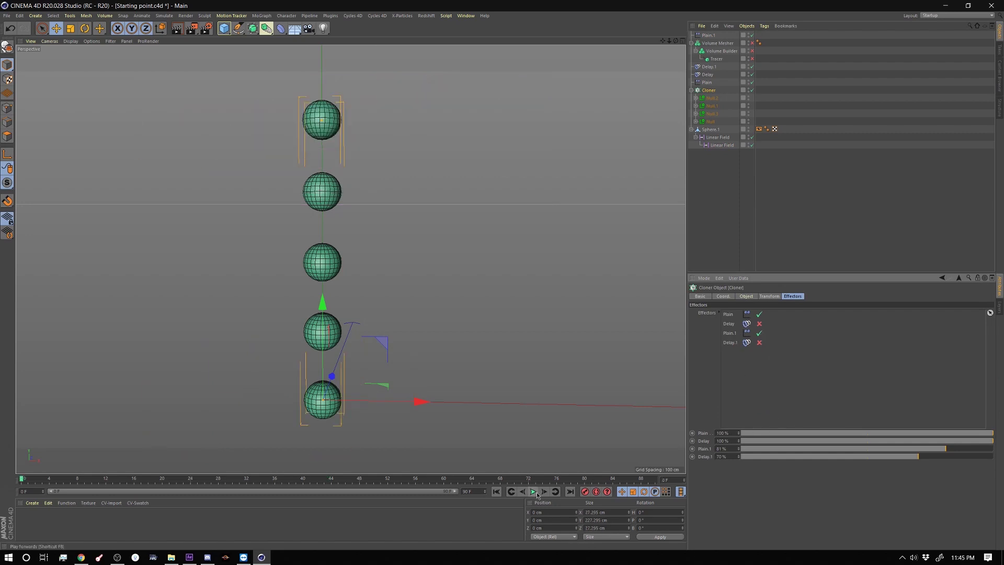
click(534, 493)
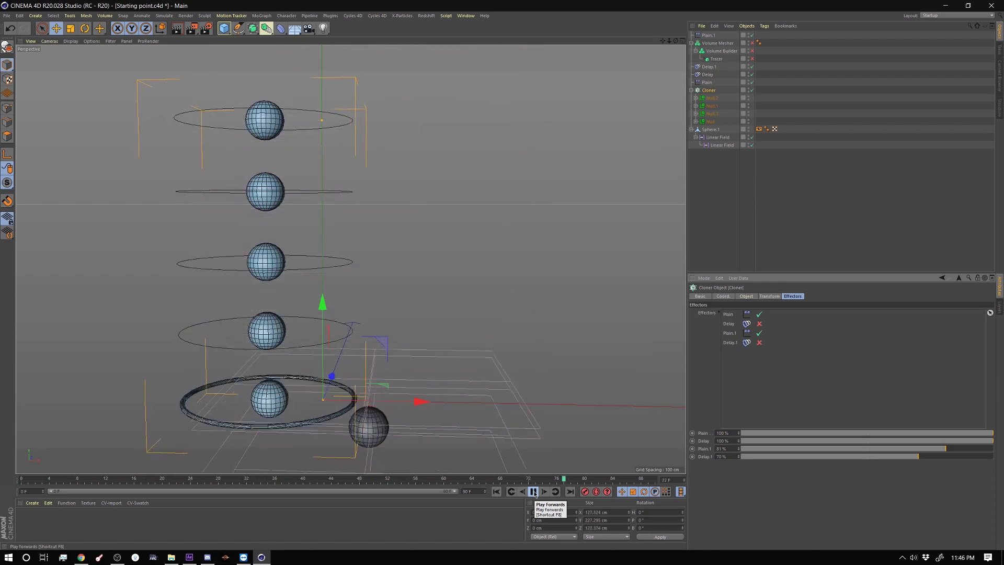
click(534, 492)
key(shift+f)
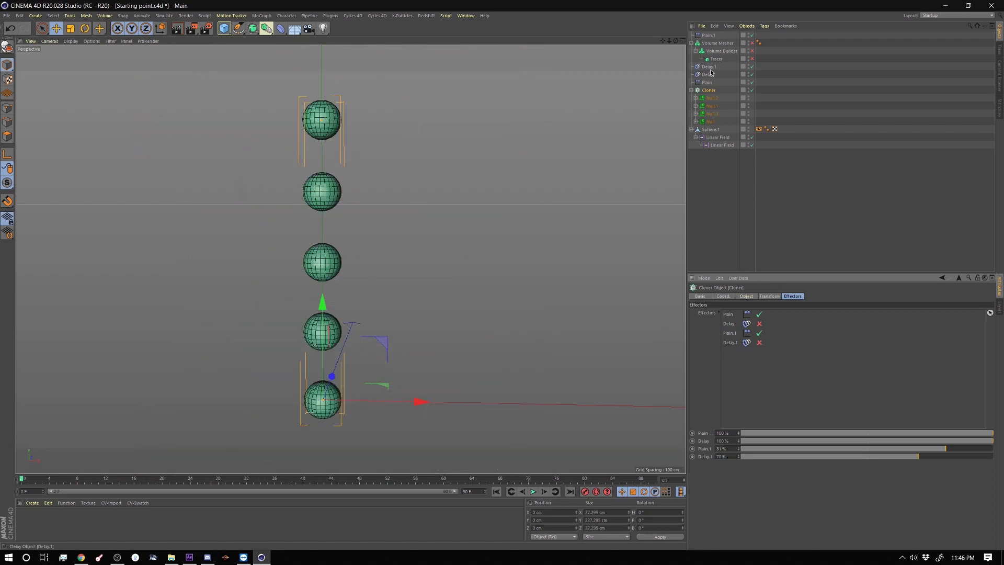
- Enable the Delay effector, review Delay.1 and Delay settings, then play with all effectors active
click(760, 323)
double_click(731, 343)
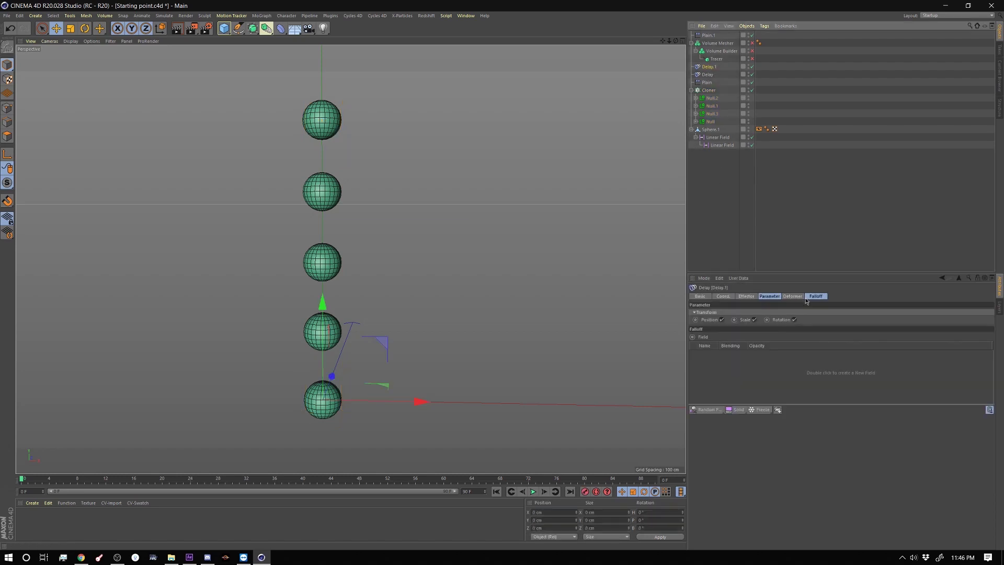
click(747, 297)
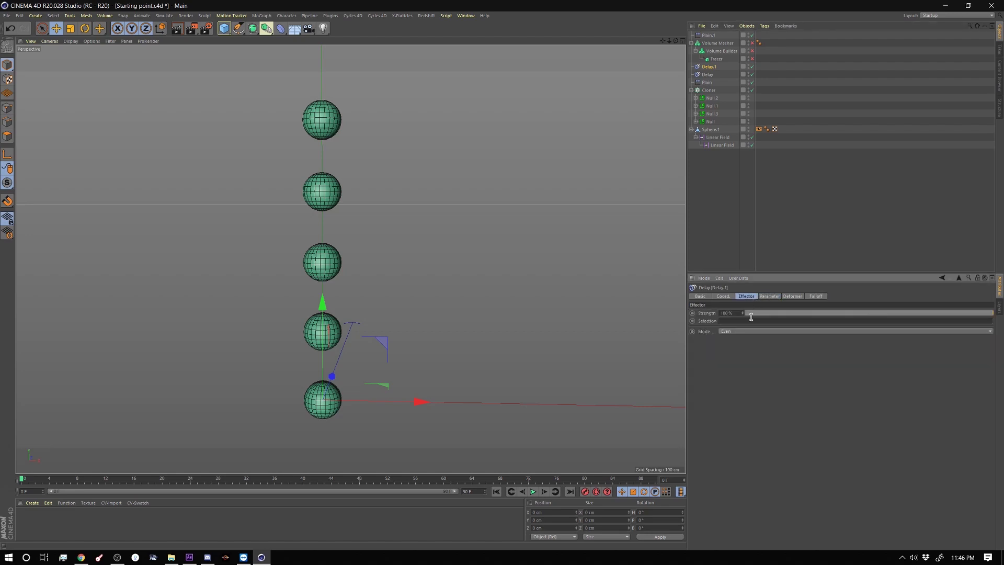
click(708, 74)
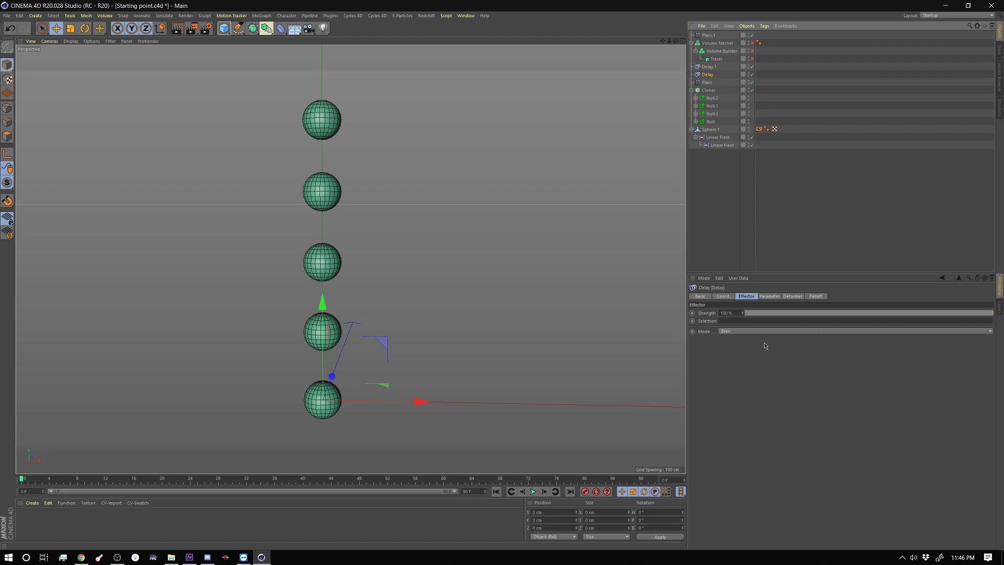
click(710, 91)
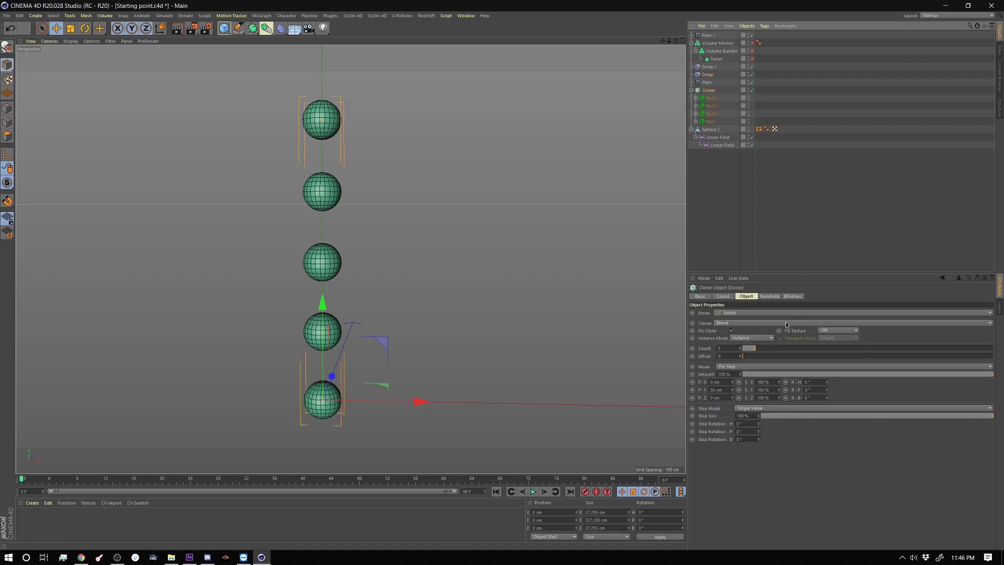
click(796, 296)
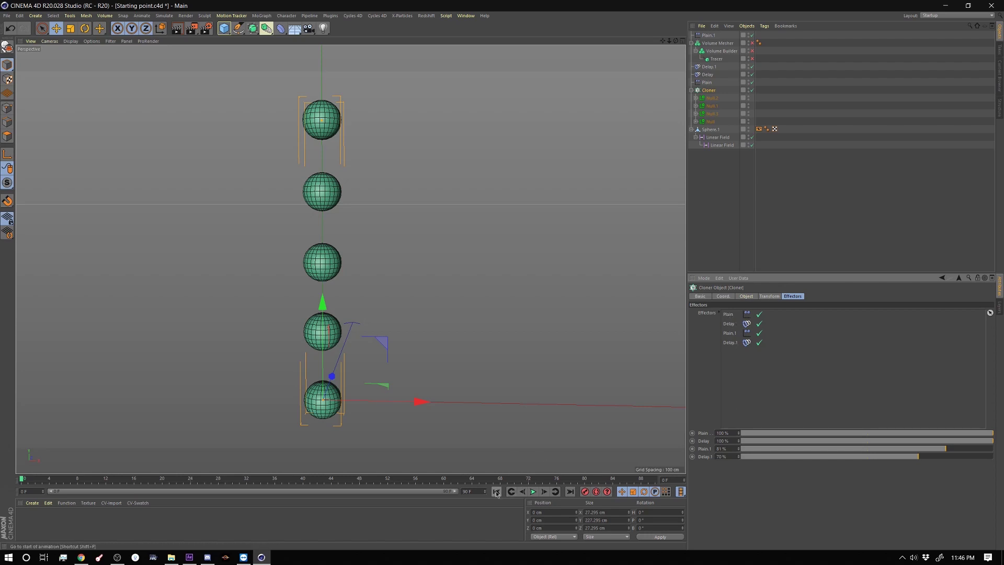
click(533, 491)
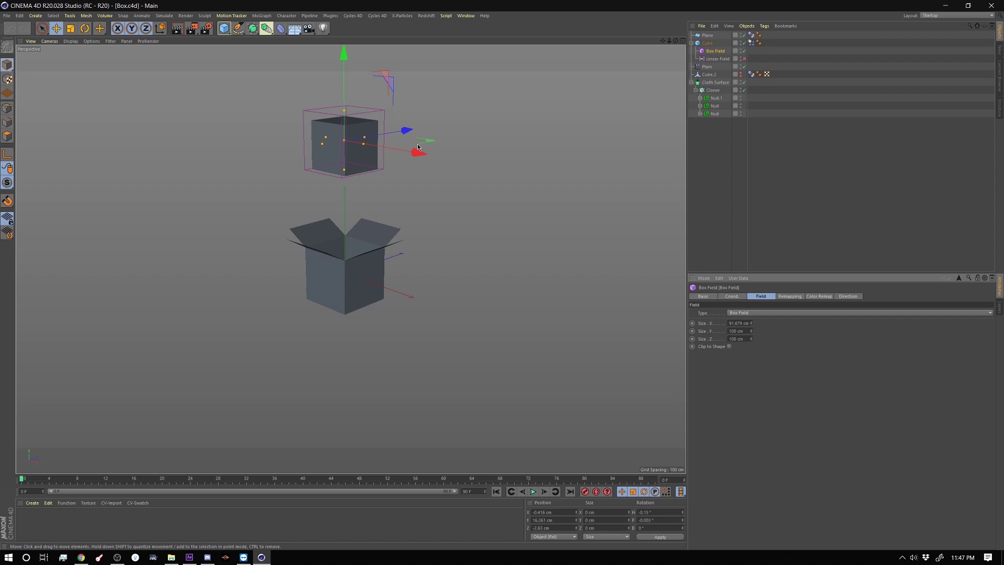
- Play and stop the box-opening animation, rewind to frame 0, and select the Null's five child cubes
click(534, 492)
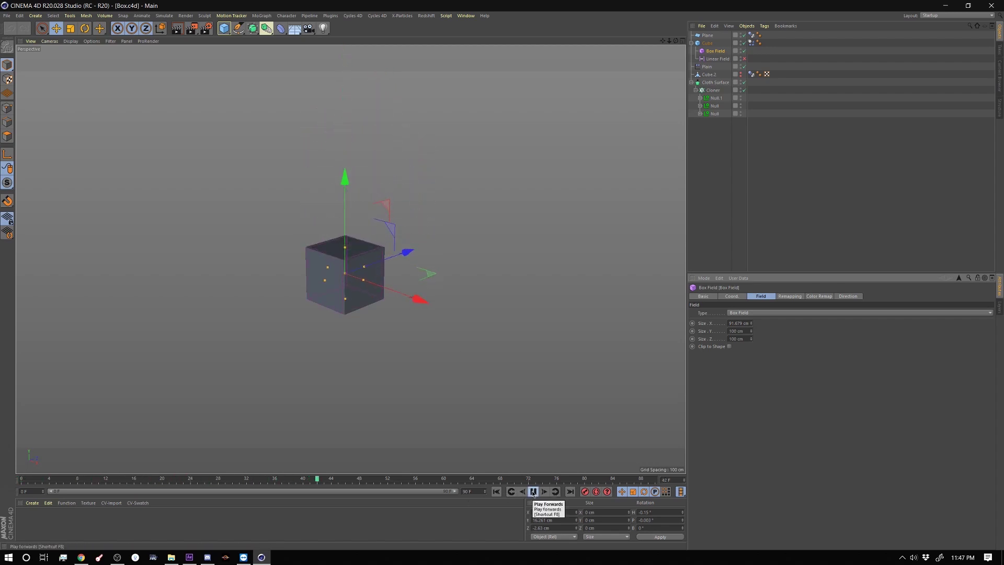
click(533, 491)
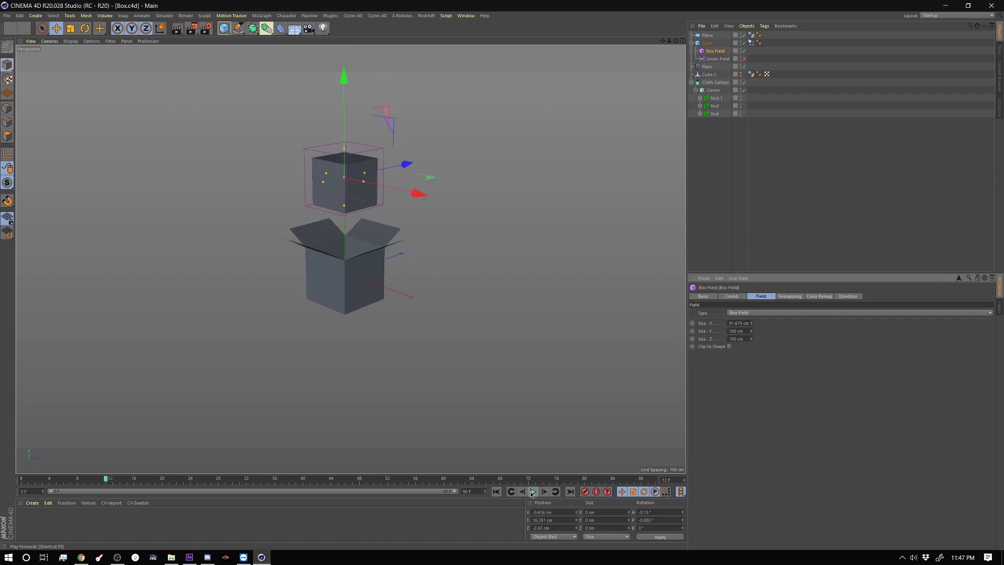
click(496, 492)
click(727, 171)
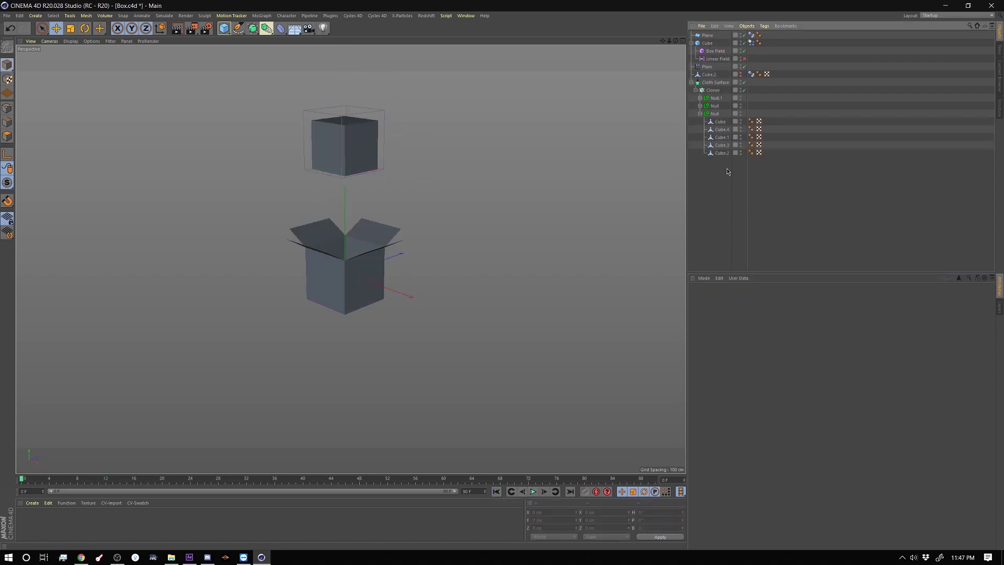
drag(725, 161, 714, 120)
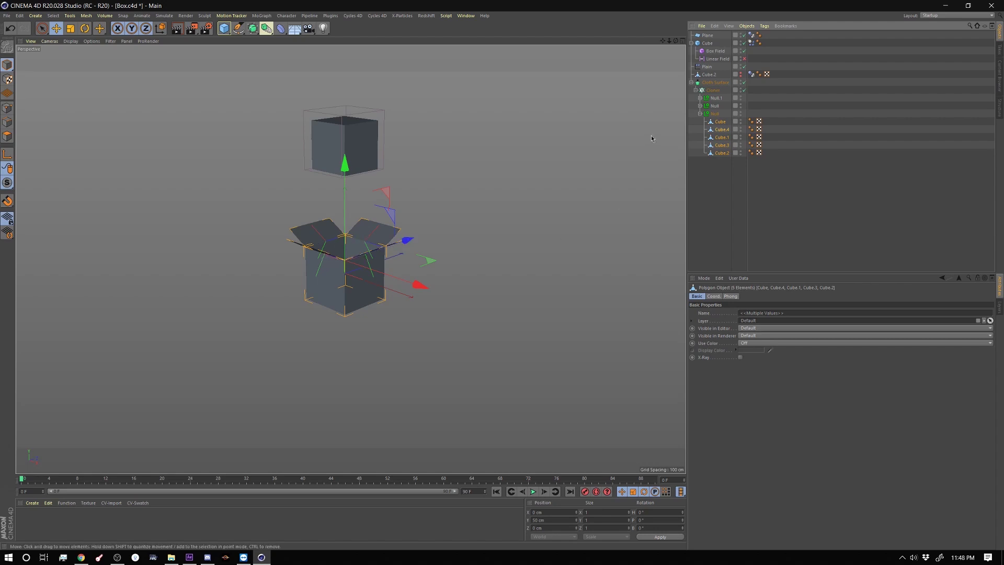
- Collapse the Null, then review the Cloner's Object tab, the Cube's Dynamics Body tag, and Plain's parameters
click(700, 113)
click(709, 92)
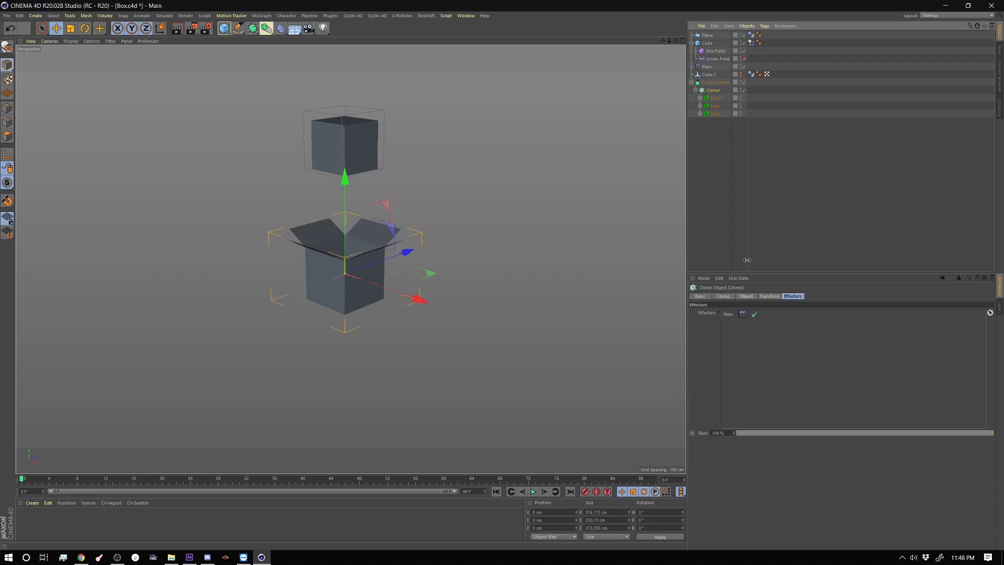
click(752, 297)
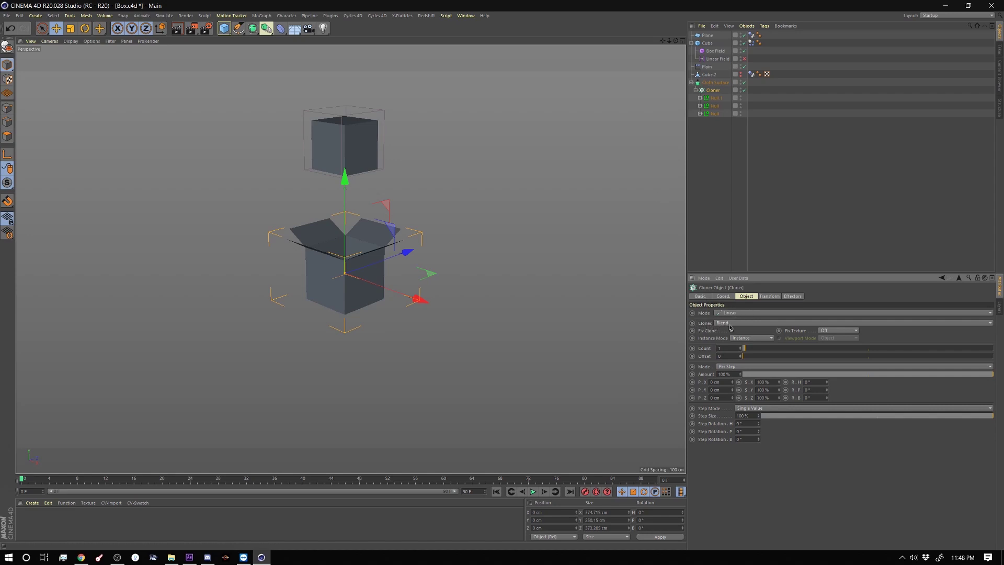
click(713, 152)
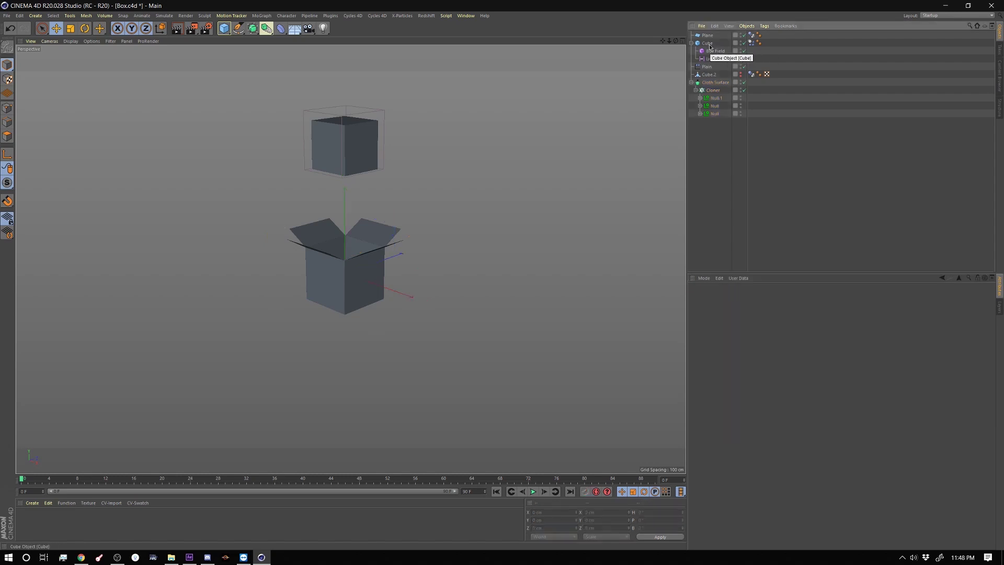
click(708, 44)
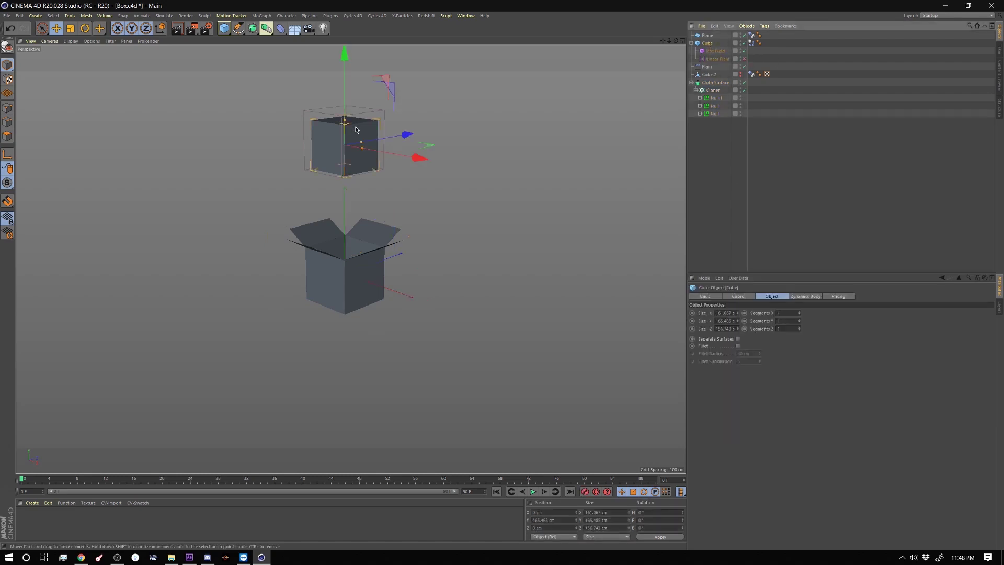
click(752, 44)
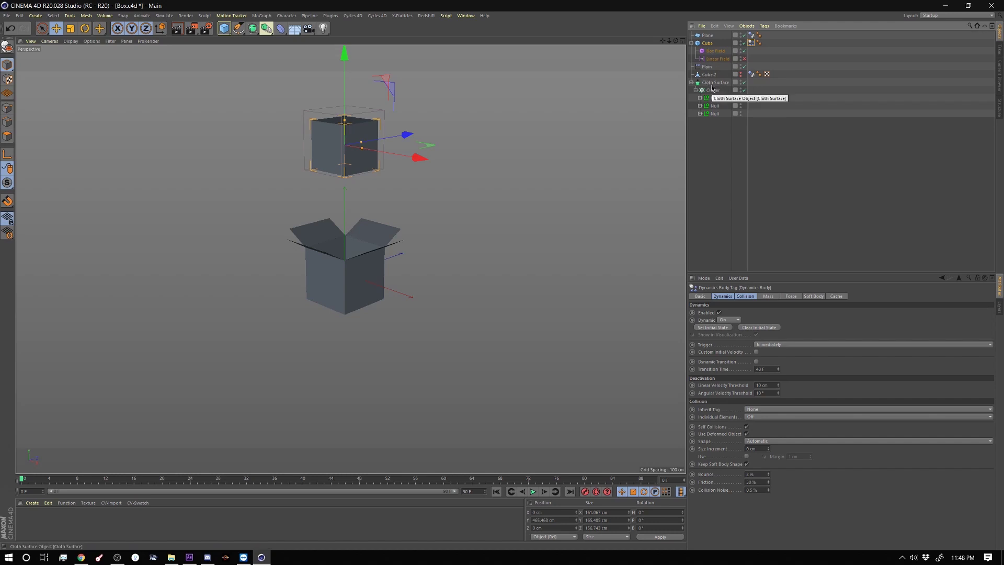
click(707, 67)
click(769, 297)
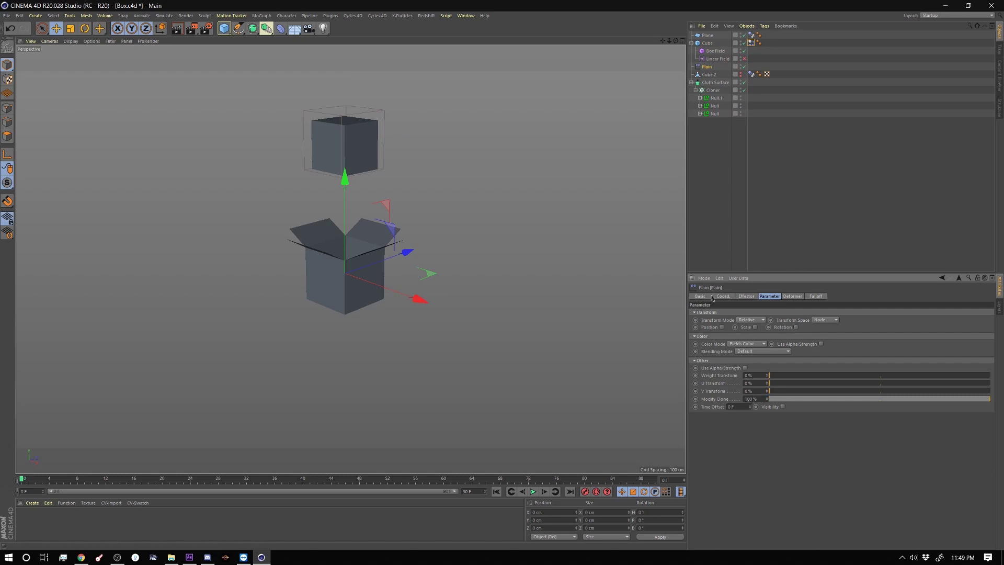
- Turn off the Linear Field layer in Plain's Falloff list and select the Plane object
click(816, 296)
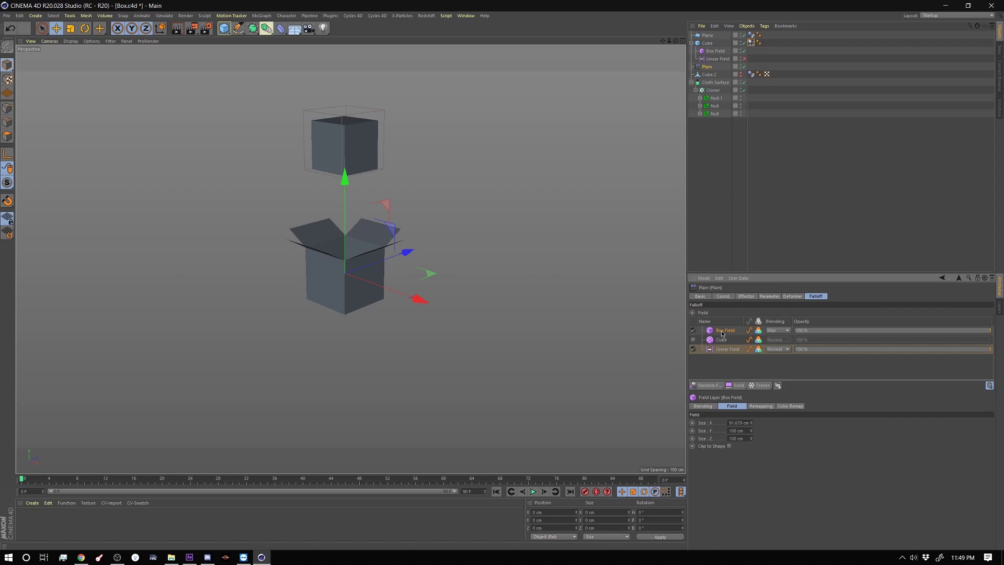
click(694, 349)
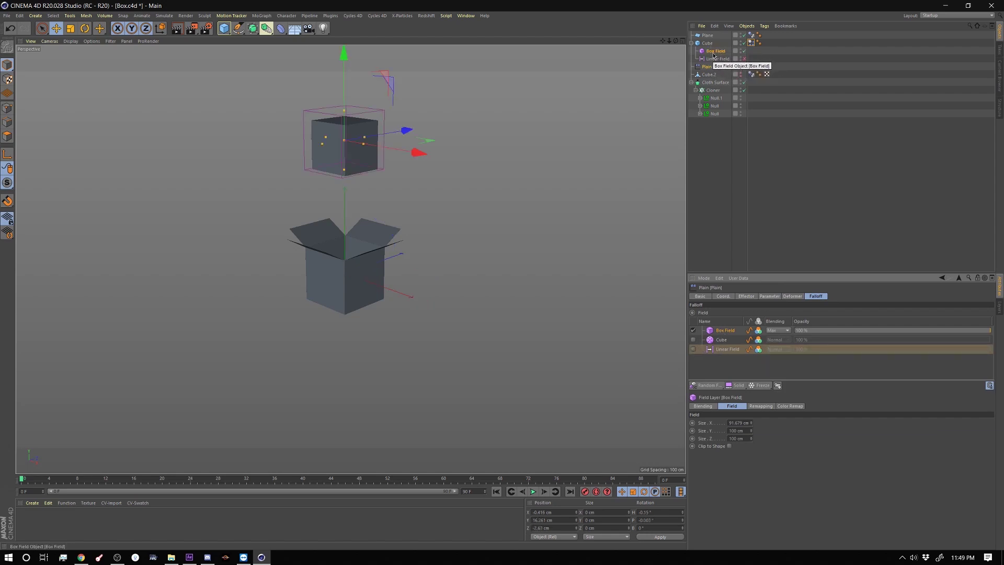
click(707, 35)
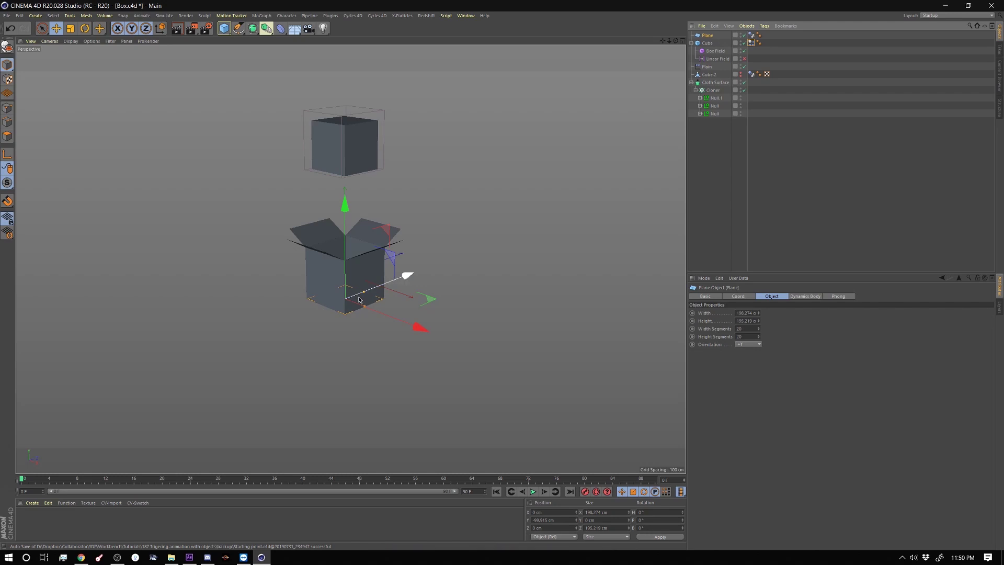
- Select Cube.2 and play, then stop, the box-opening animation
click(722, 75)
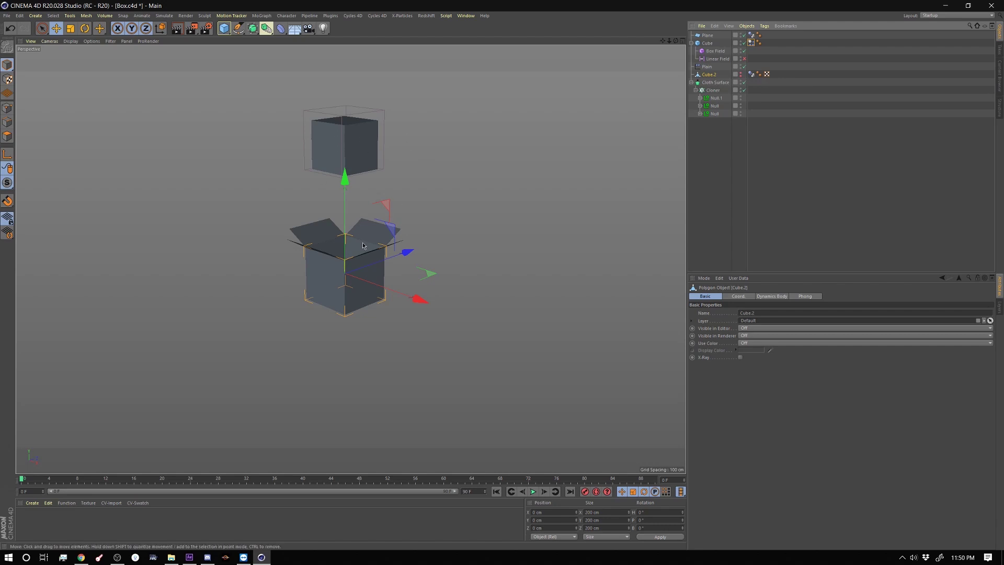
click(534, 492)
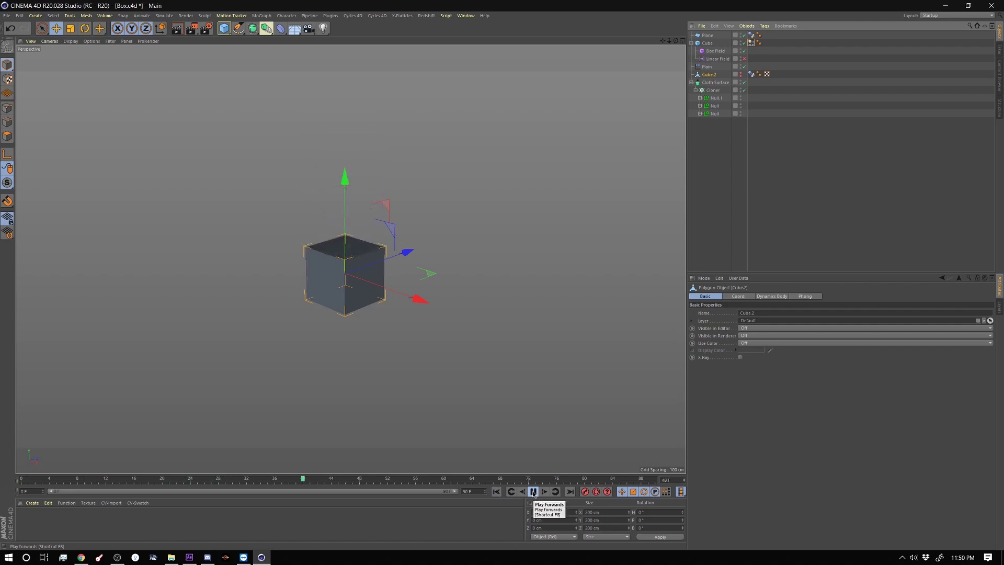
click(534, 493)
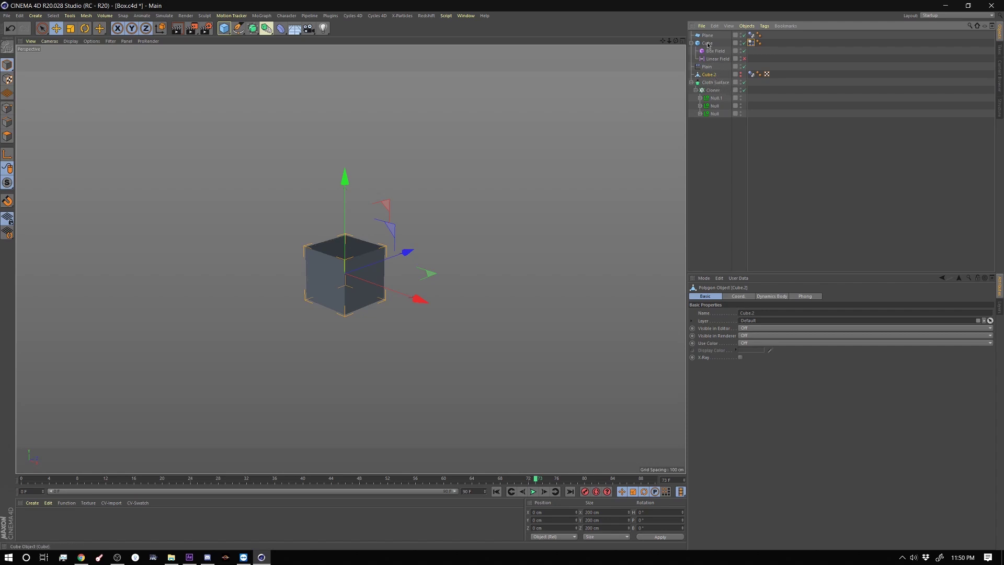
- Review the cube's Dynamics Body tag, rewind, then switch to FinalSetup_inermediate.c4d and select its Cloner
click(751, 43)
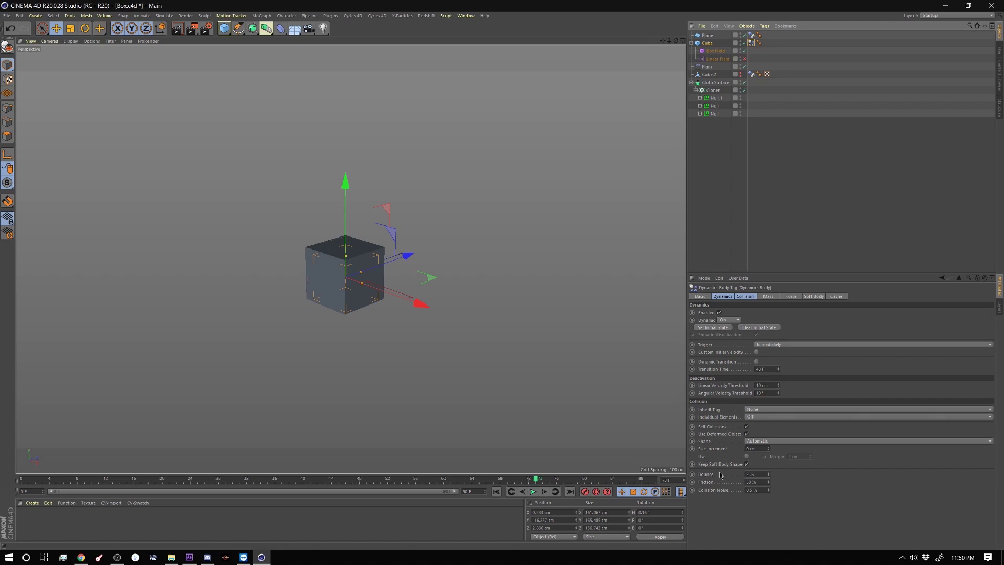
click(497, 492)
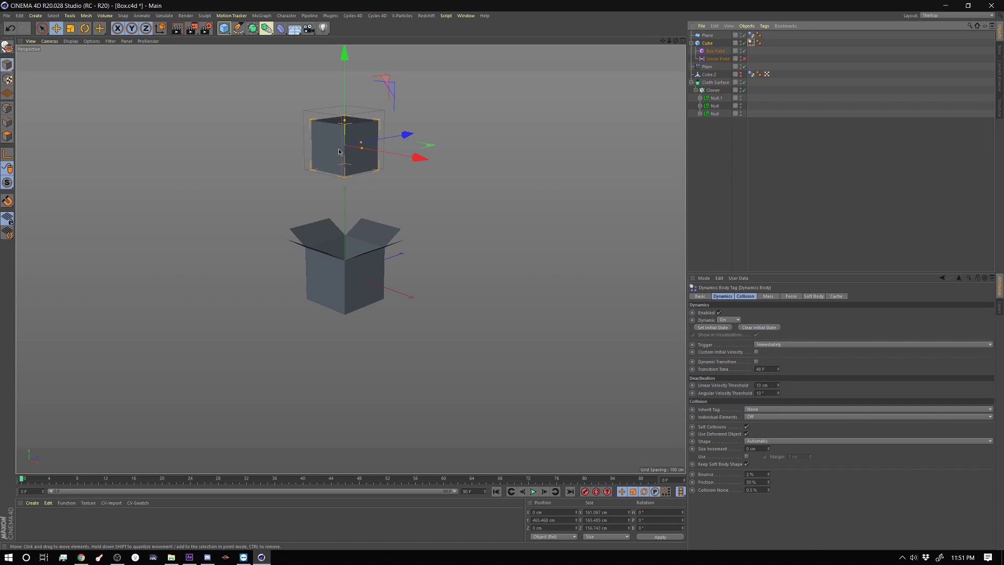
click(467, 15)
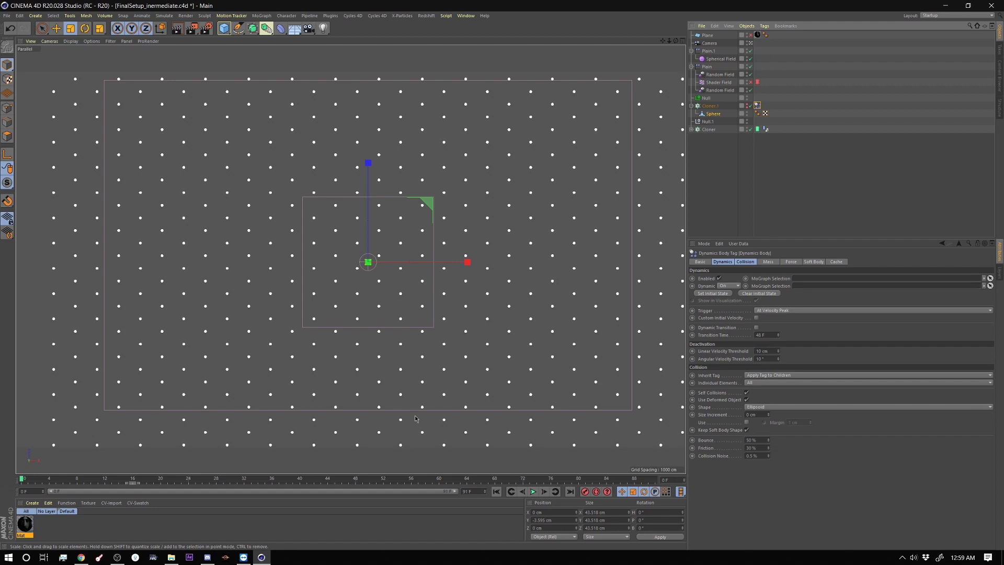
click(709, 130)
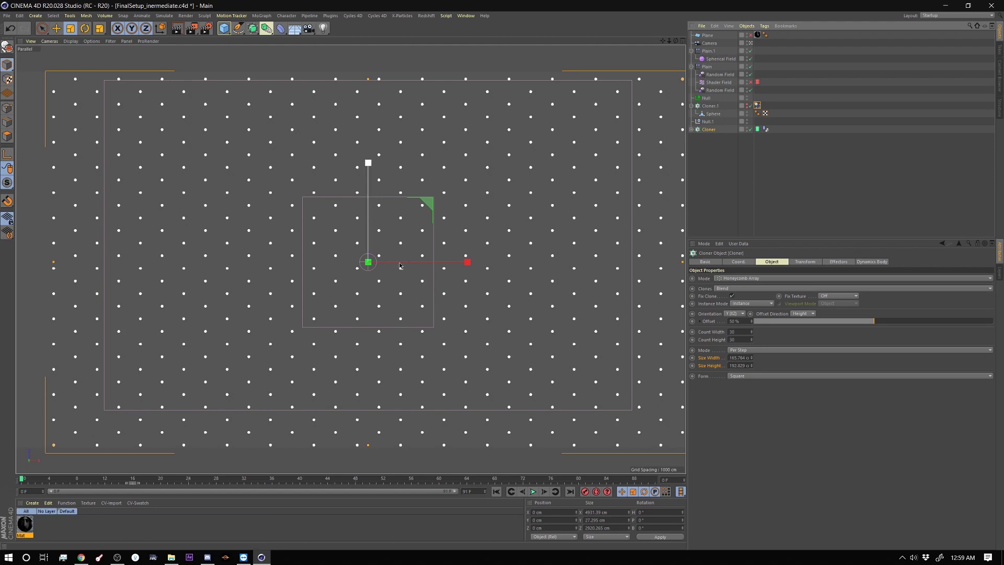
click(709, 106)
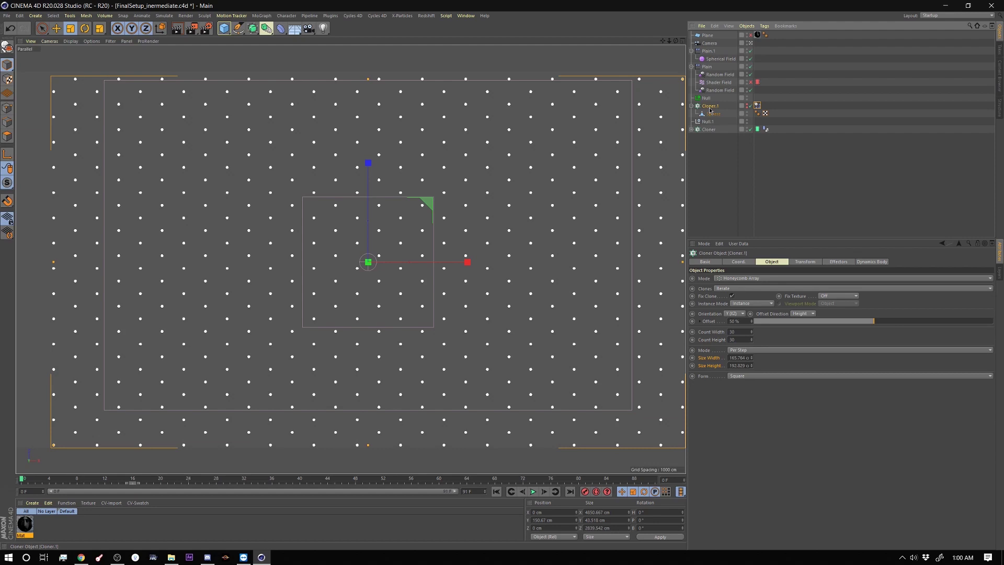
click(758, 106)
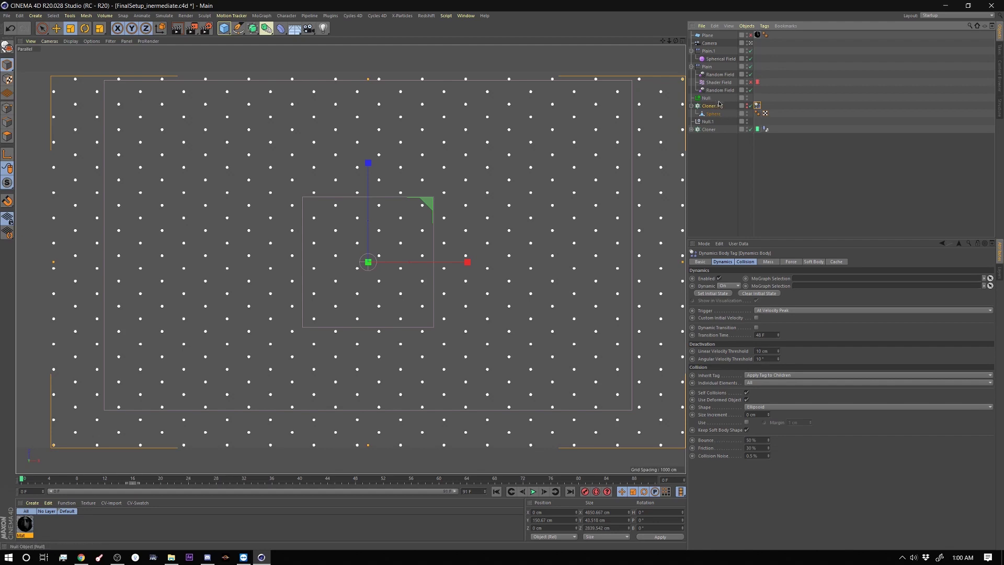
click(710, 52)
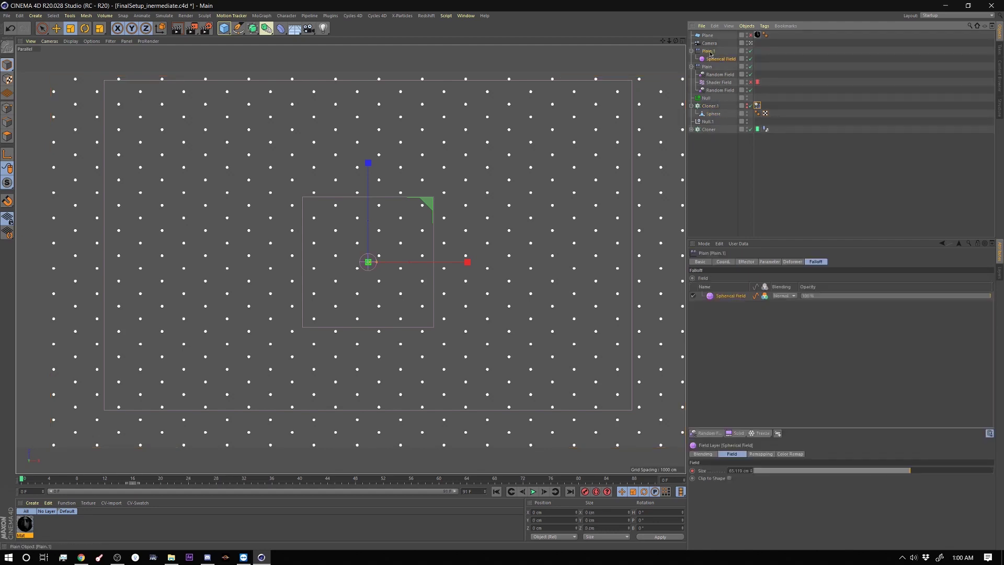
- Open the Spherical Field's settings, jump to frame 37, and play the shrinking-field animation from the start
double_click(733, 297)
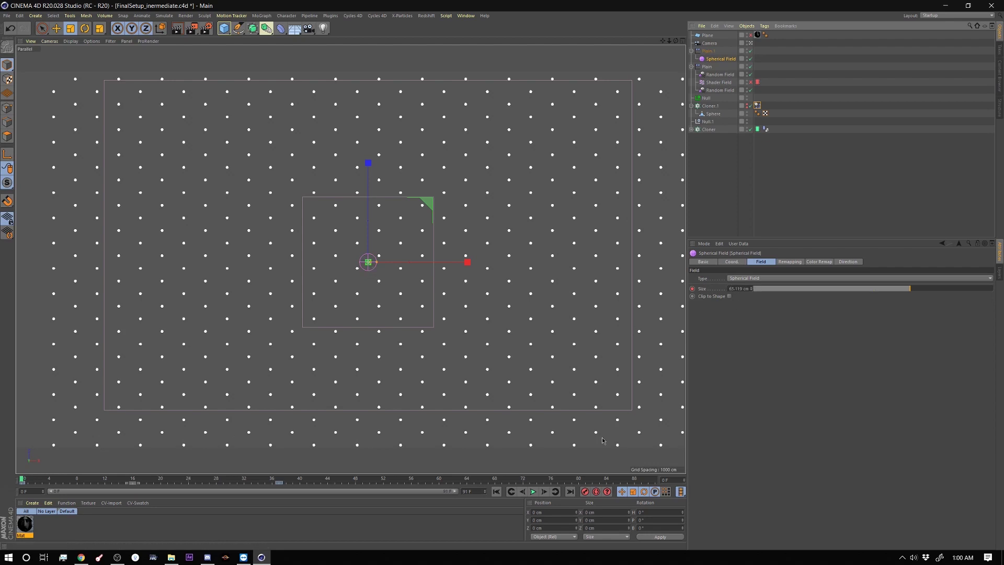
key(ctrl+g)
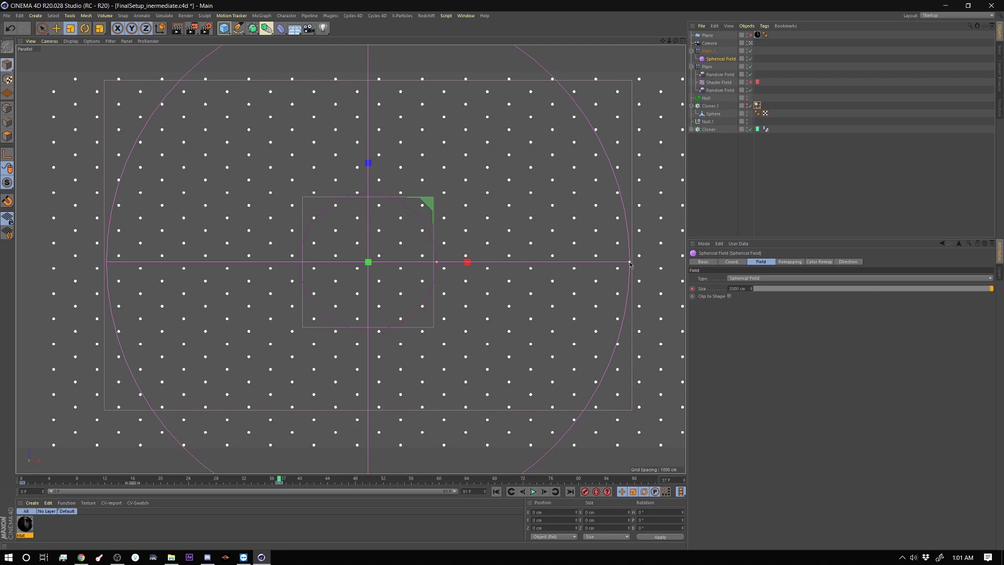
click(497, 492)
click(533, 491)
key(shift+f)
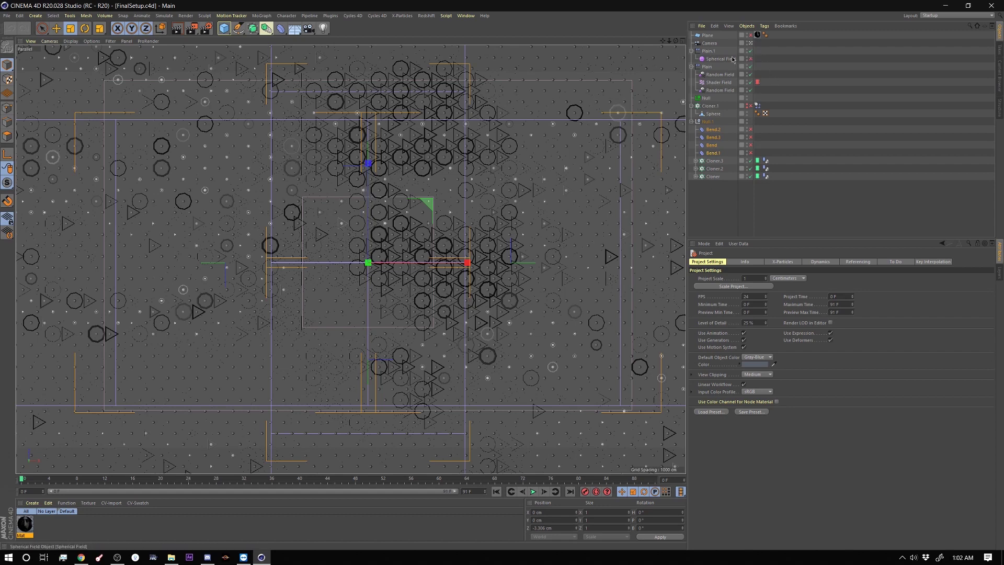
- With Plain selected, open Mat's colour layer shader and hide the Face_00000 and overlay Noise layers
click(715, 67)
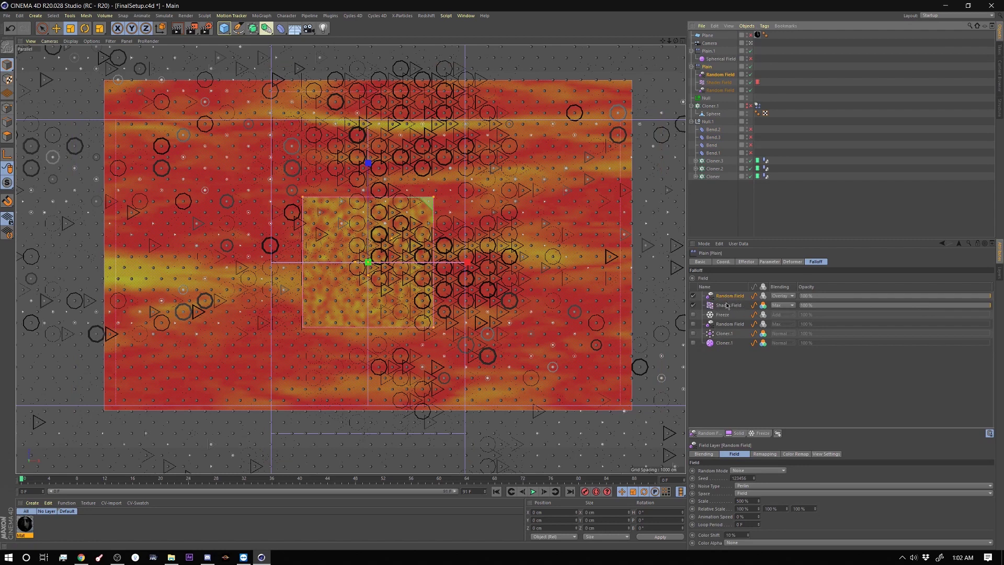
click(758, 36)
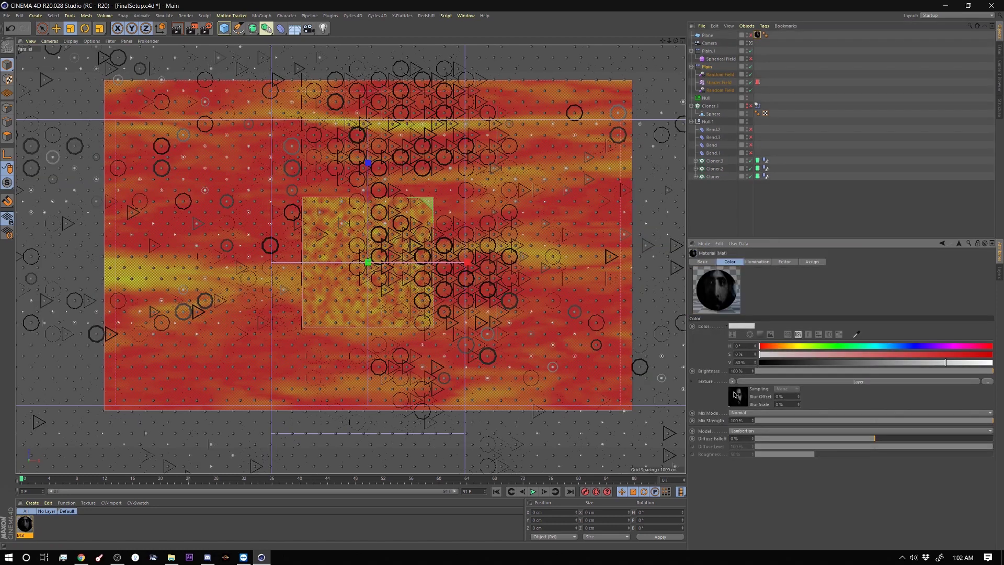
click(738, 397)
click(697, 342)
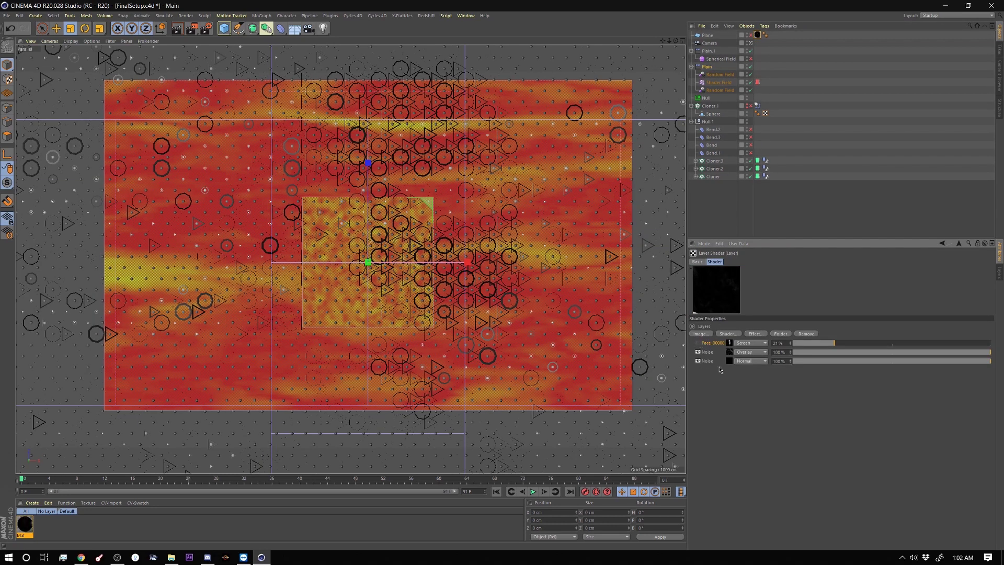
click(698, 352)
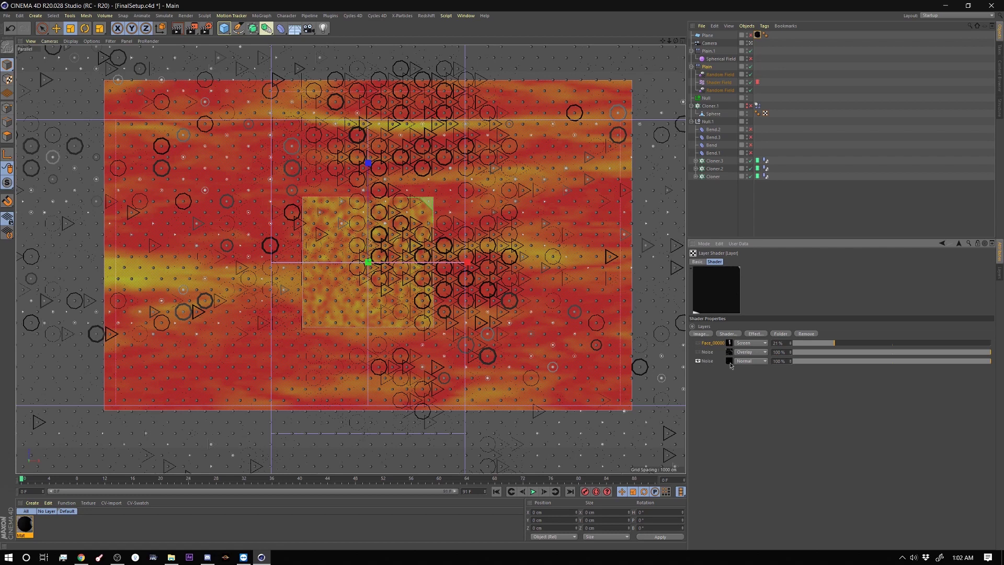
- Try the bottom Noise layer's Global Scale at 40 %, 150 % and 200 %
click(730, 362)
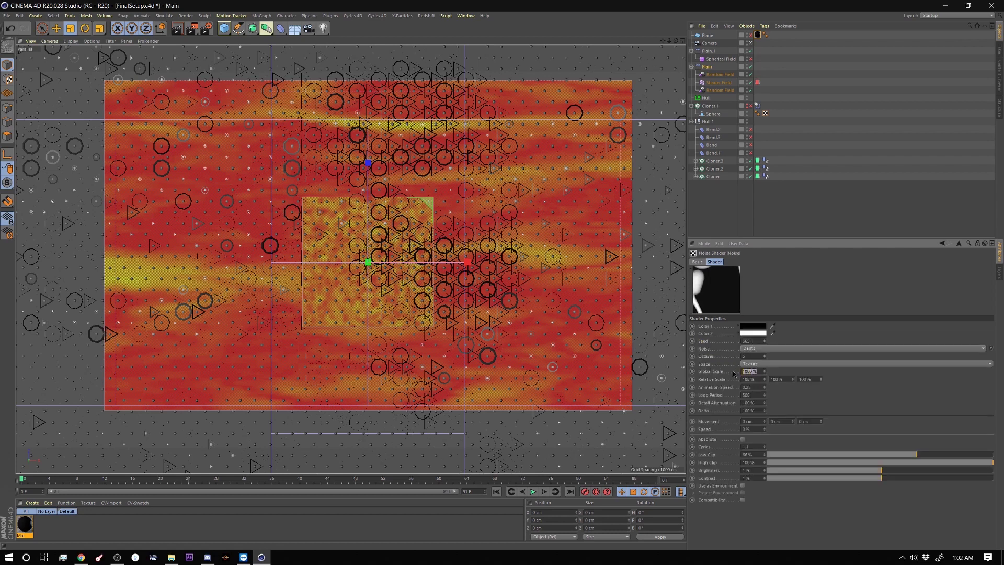
text(40)
key(Return)
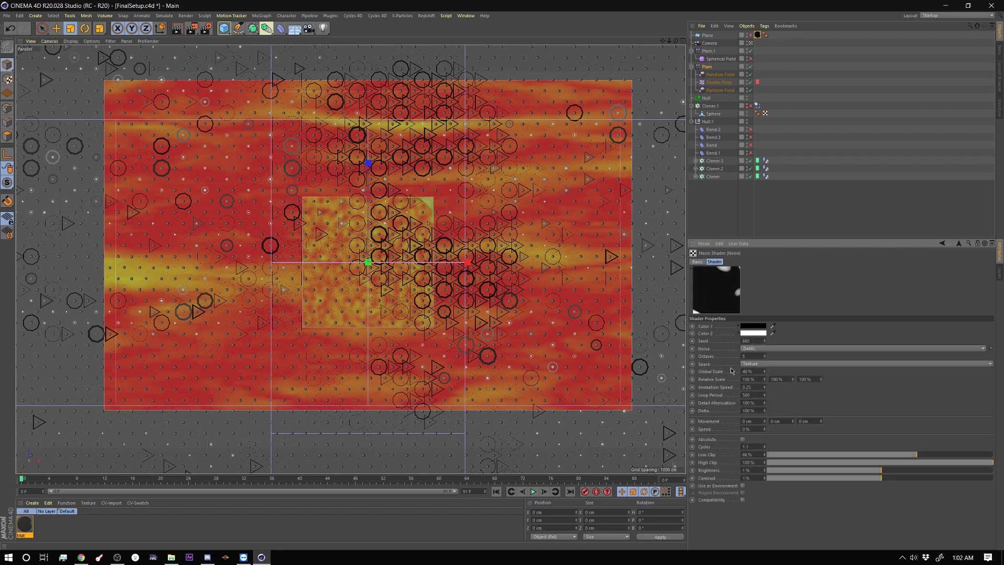
double_click(749, 369)
text(150)
key(Return)
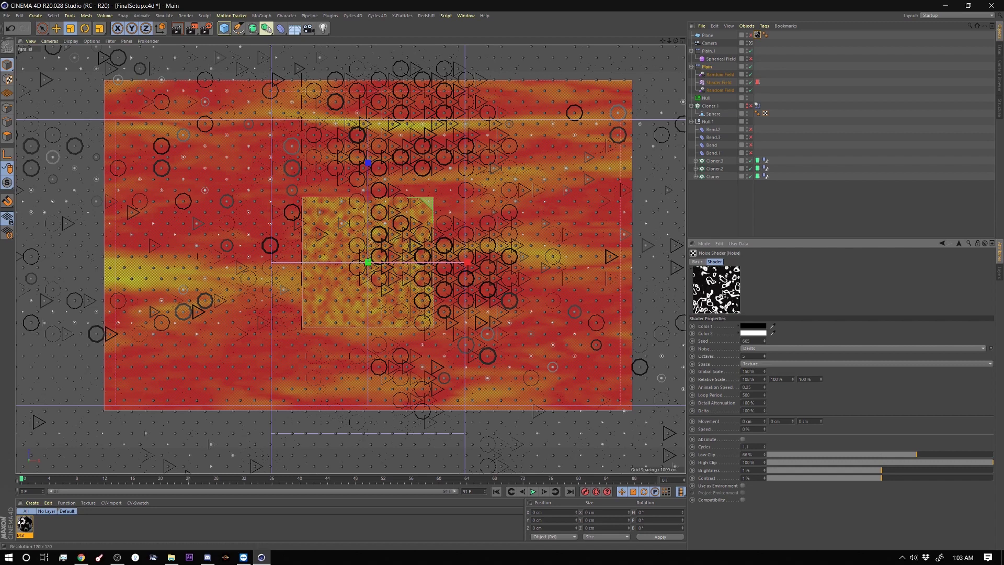
double_click(749, 371)
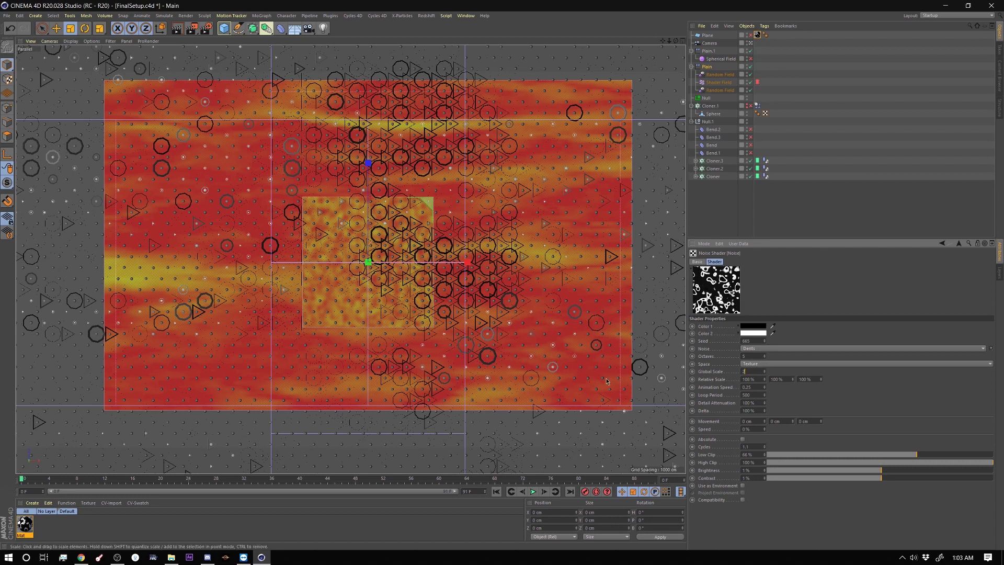
text(200)
key(Return)
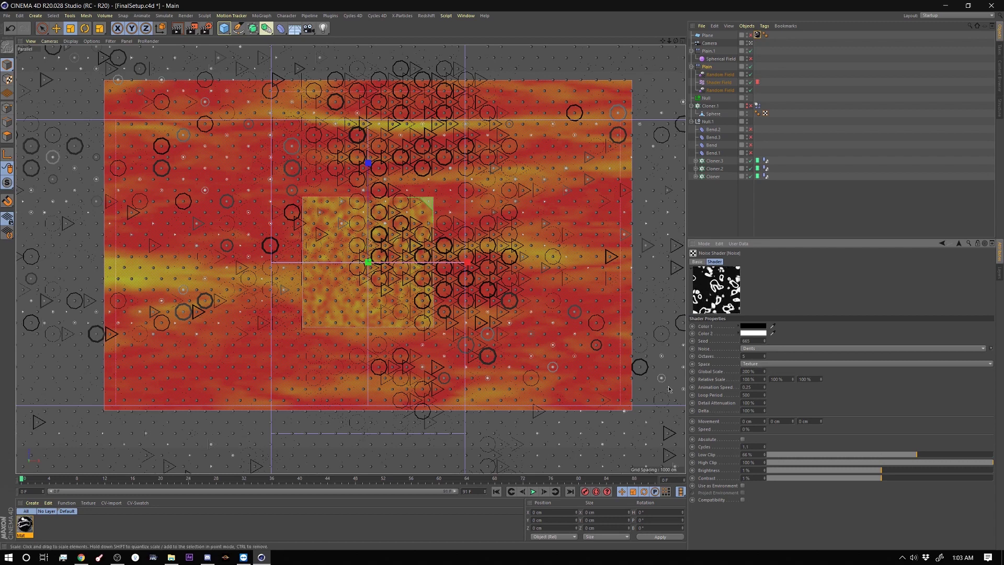
- Set the Noise Global Scale to 2000 % and turn the overlay Noise layer back on
double_click(746, 372)
text(2000)
key(Return)
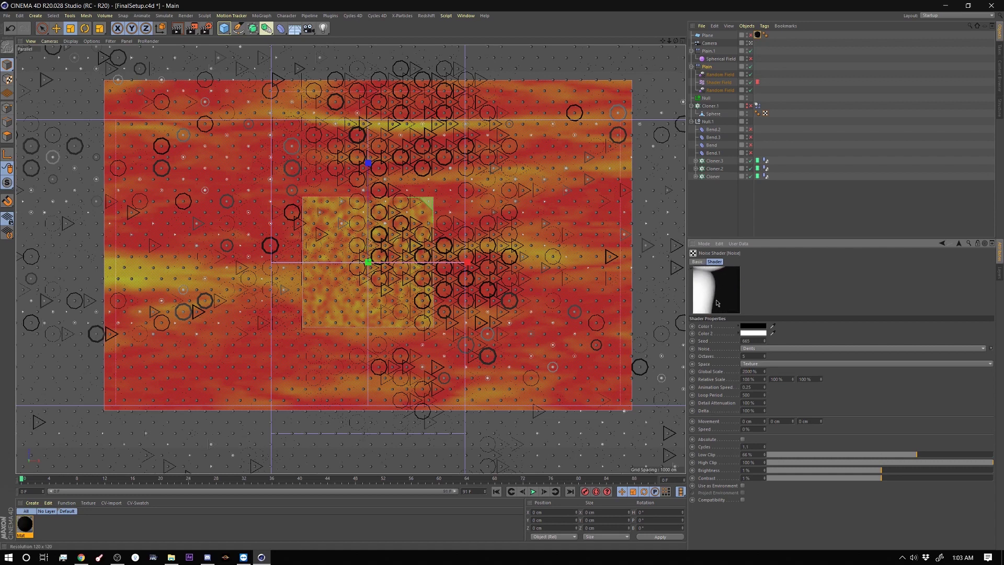
click(959, 243)
click(699, 353)
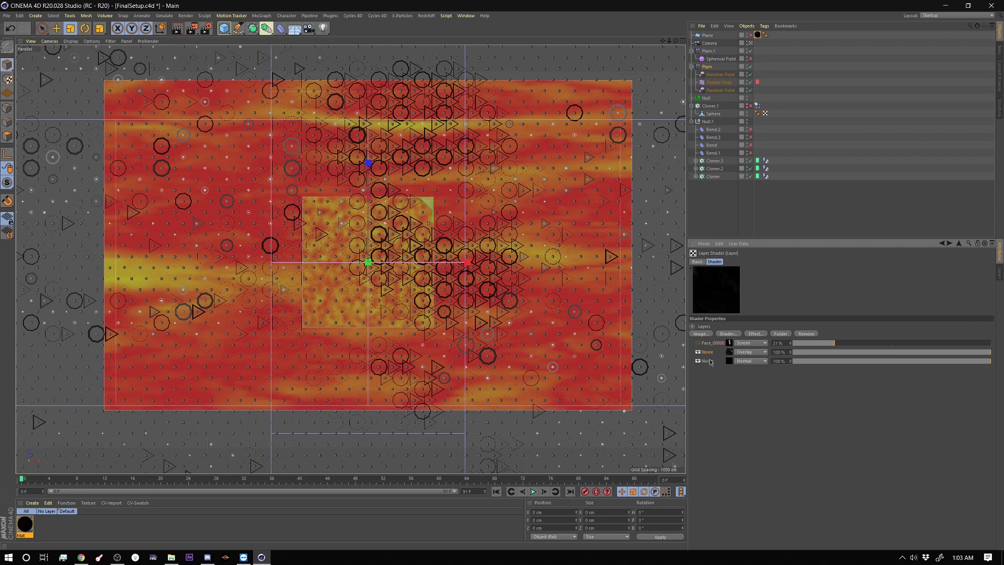